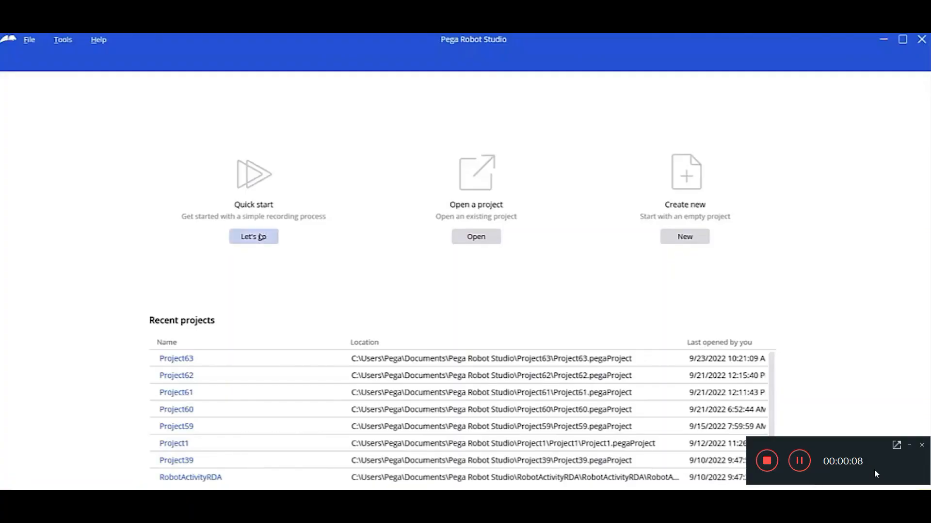
Start a Quick start project named Customer Lookup.
{"action": "left_click", "coordinate": [260, 237]}
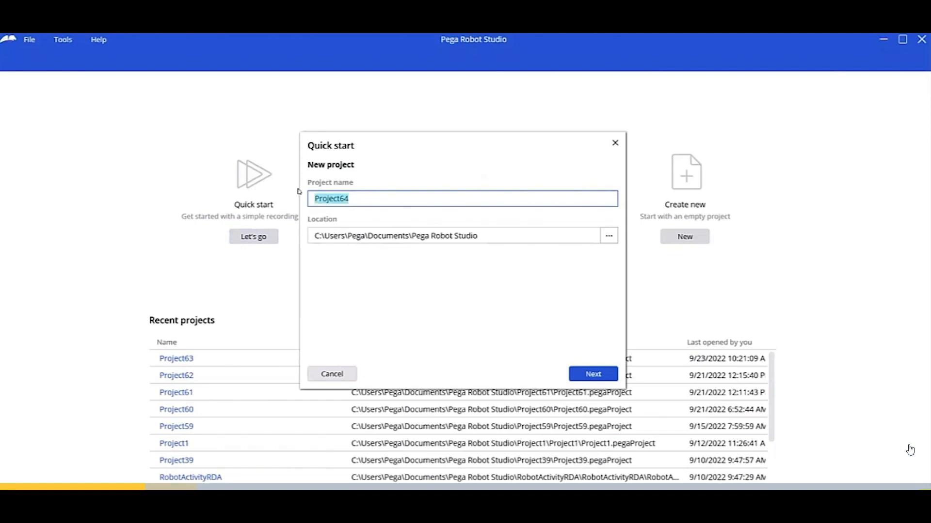
{"action": "type", "text": "Customer Lookup"}
{"action": "key", "text": "BackSpace"}
{"action": "type", "text": "p"}
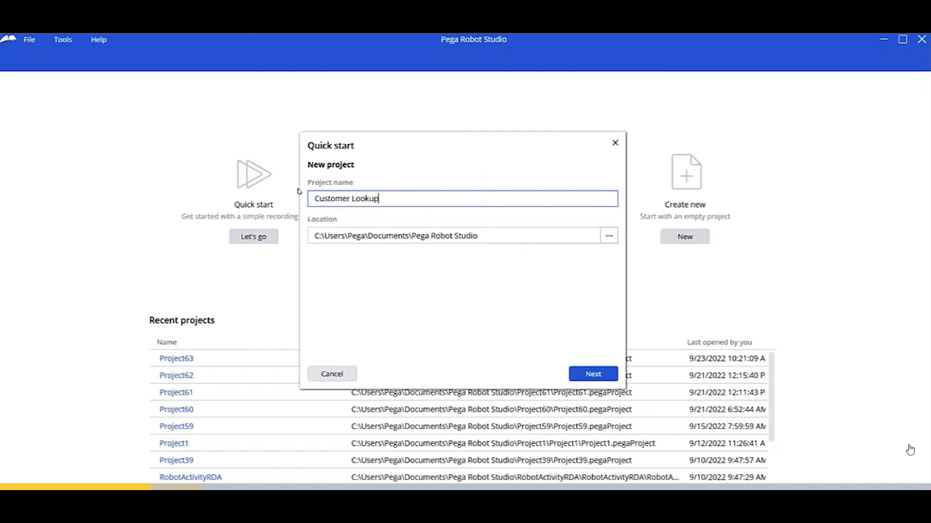
{"action": "left_click", "coordinate": [587, 375]}
Define the Windows app BankerInsight with path C:\Utilities\BankerInsightV2.3\BankerInsight.exe.
{"action": "type", "text": "BankerInsight"}
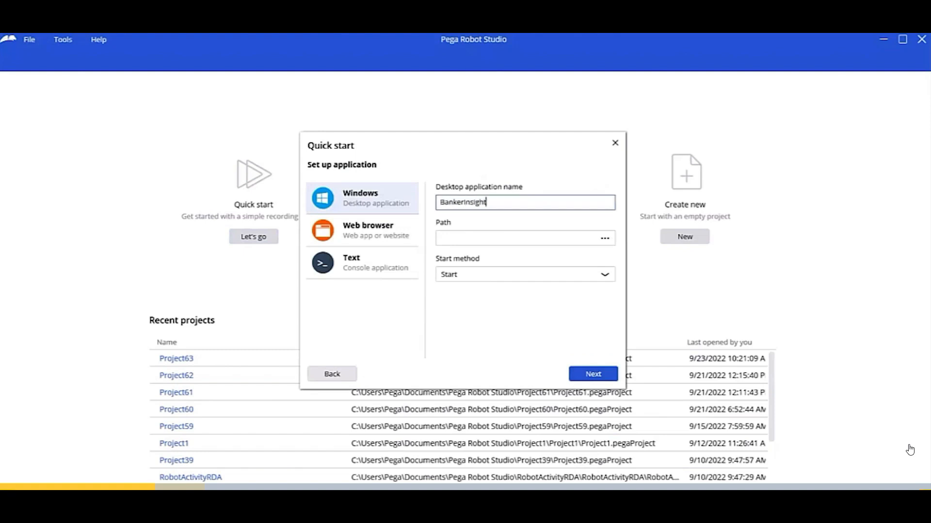
{"action": "left_click", "coordinate": [497, 233]}
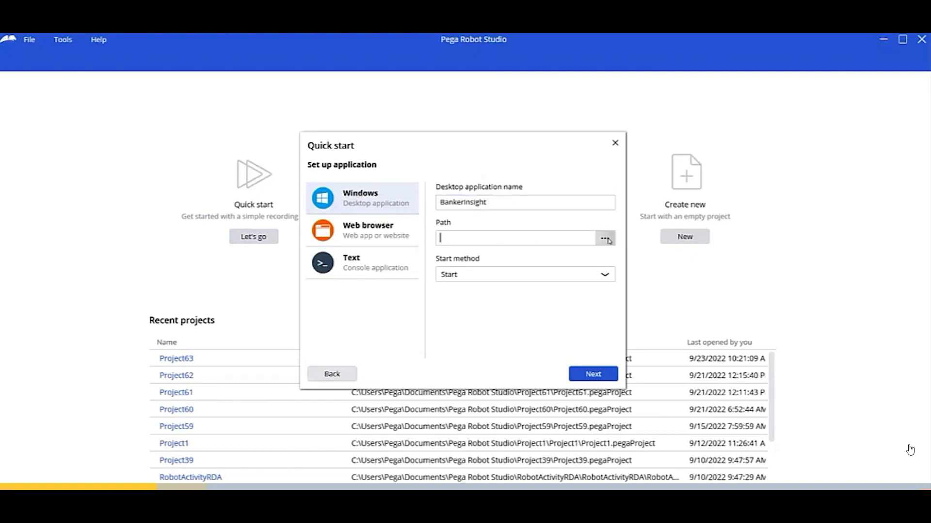
{"action": "left_click", "coordinate": [607, 239]}
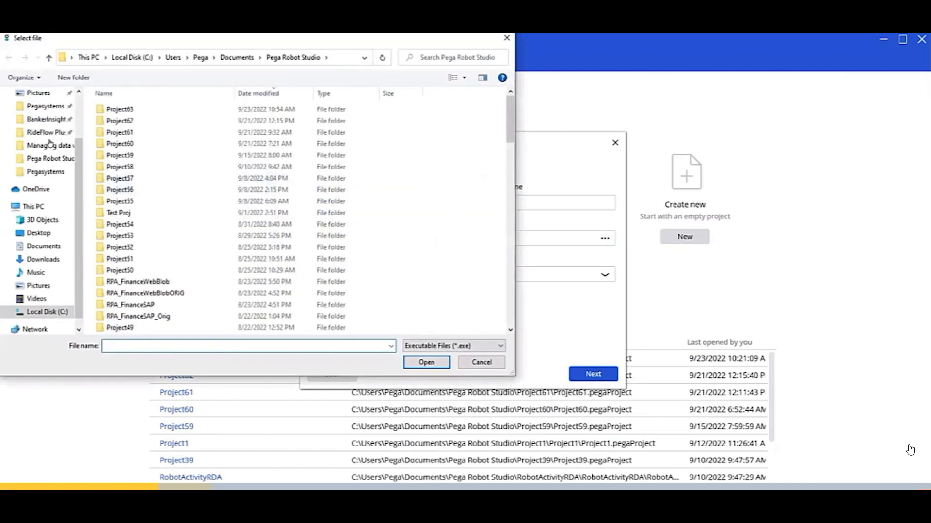
{"action": "left_click", "coordinate": [51, 118]}
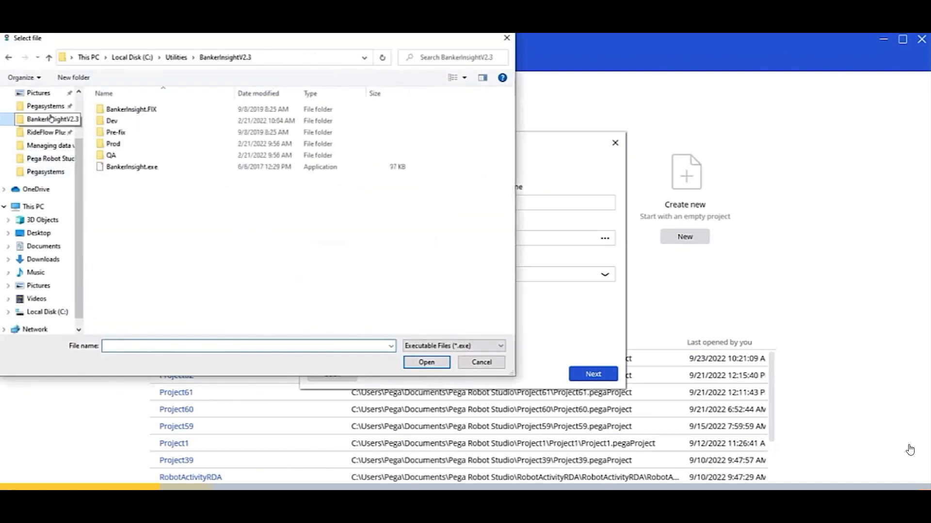
{"action": "double_click", "coordinate": [167, 167]}
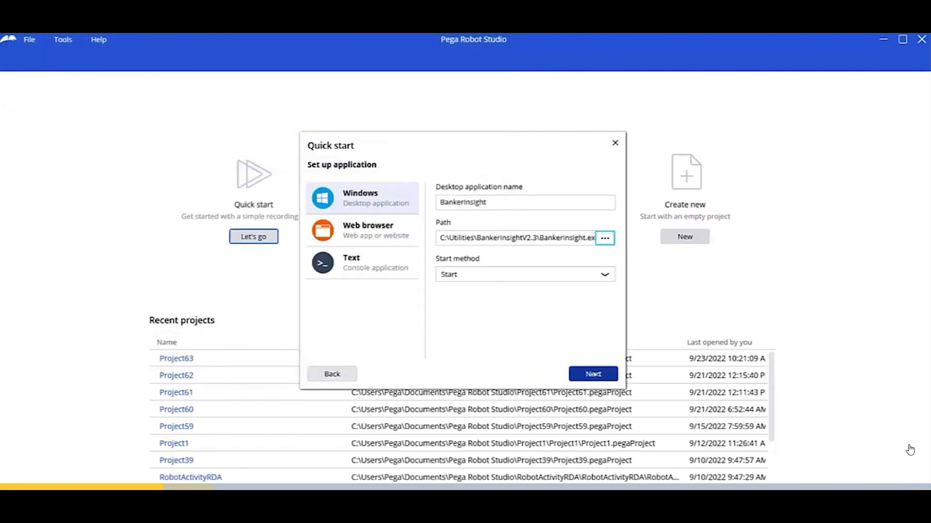
{"action": "left_click", "coordinate": [594, 375]}
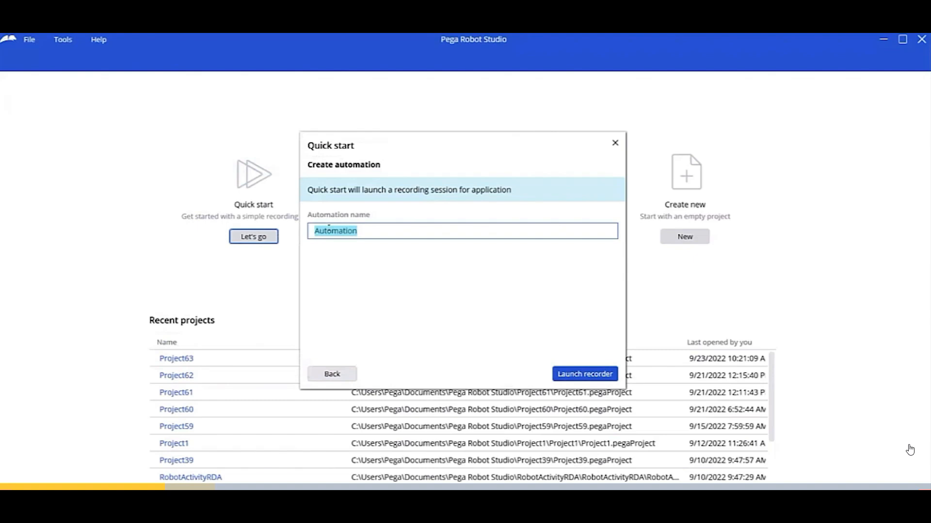
Create the Lookup automation and launch the recorder on the BankerInsight login window.
{"action": "type", "text": "Lookup"}
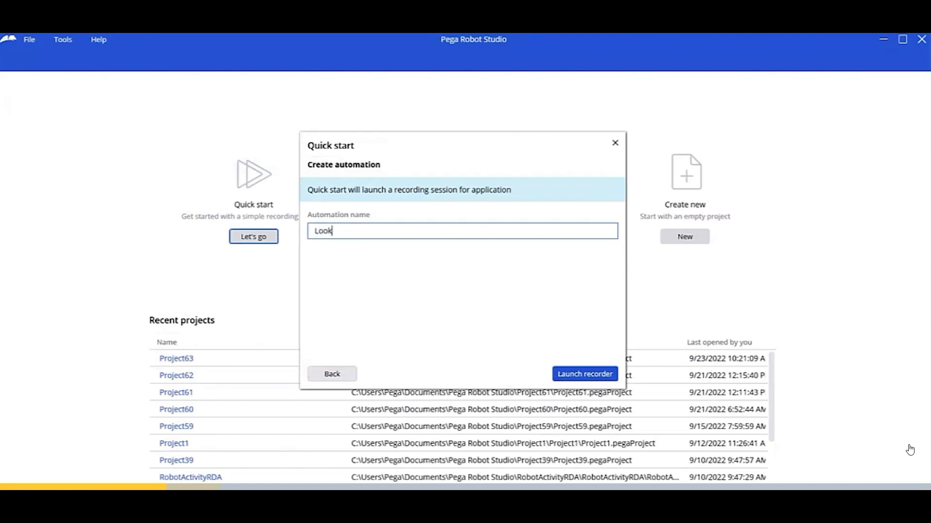
{"action": "key", "text": "Return"}
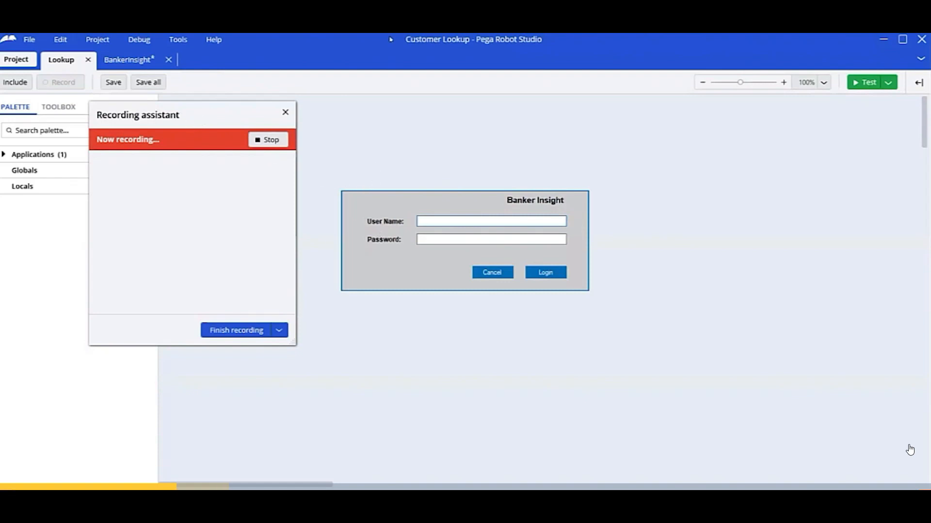
Place the Banker Insight login form above the studio and view User Name's recording properties.
{"action": "left_click", "coordinate": [375, 39]}
{"action": "left_click_drag", "start_coordinate": [376, 38], "coordinate": [380, 299]}
{"action": "left_click_drag", "start_coordinate": [370, 209], "coordinate": [370, 96]}
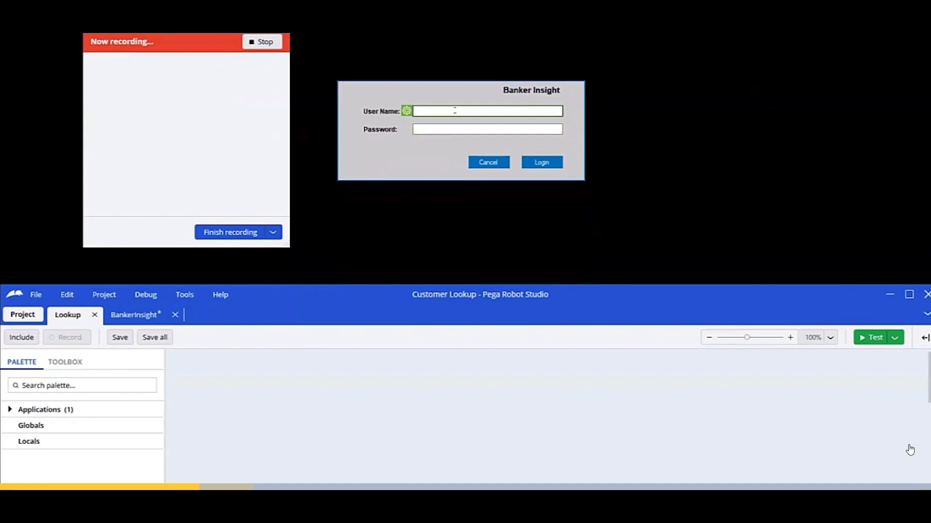
{"action": "left_click", "coordinate": [406, 111]}
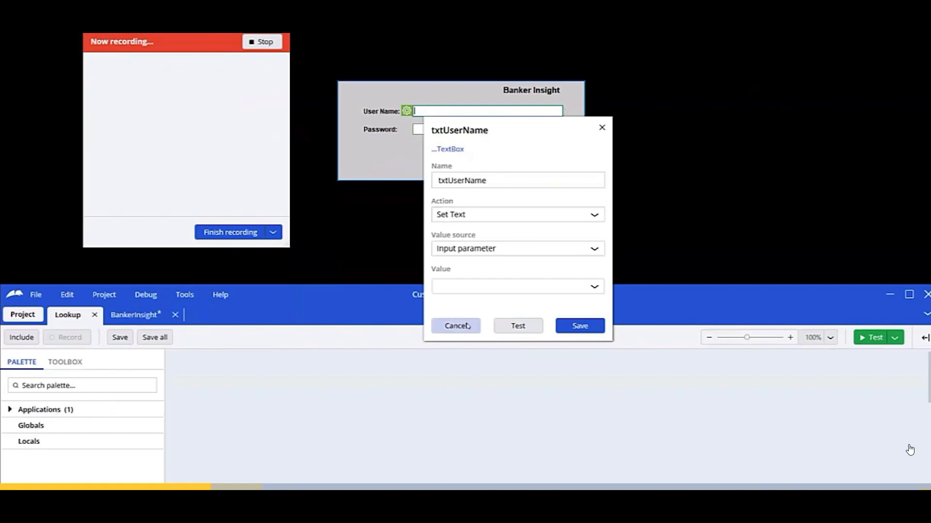
Record logging in to Banker Insight with a user name and password, then stop recording.
{"action": "left_click", "coordinate": [467, 326]}
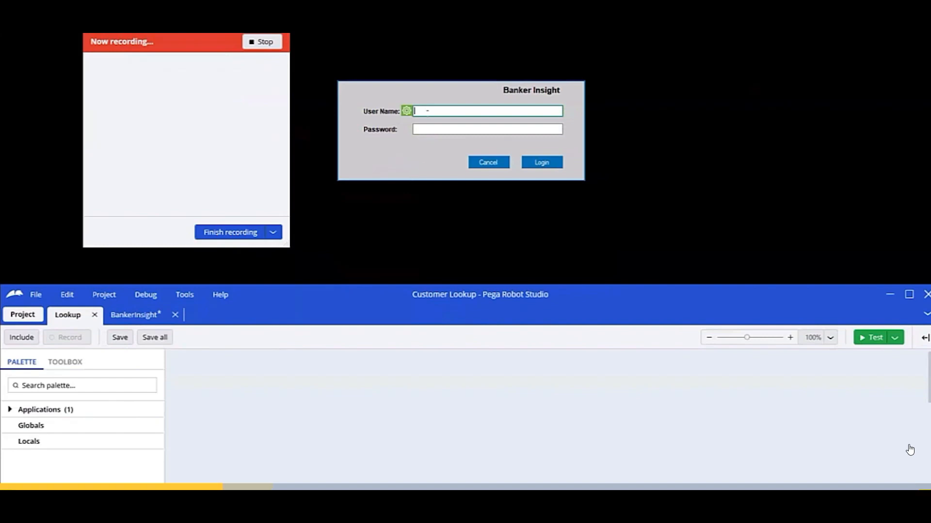
{"action": "type", "text": "becky"}
{"action": "key", "text": "Tab"}
{"action": "type", "text": "rules"}
{"action": "key", "text": "Tab"}
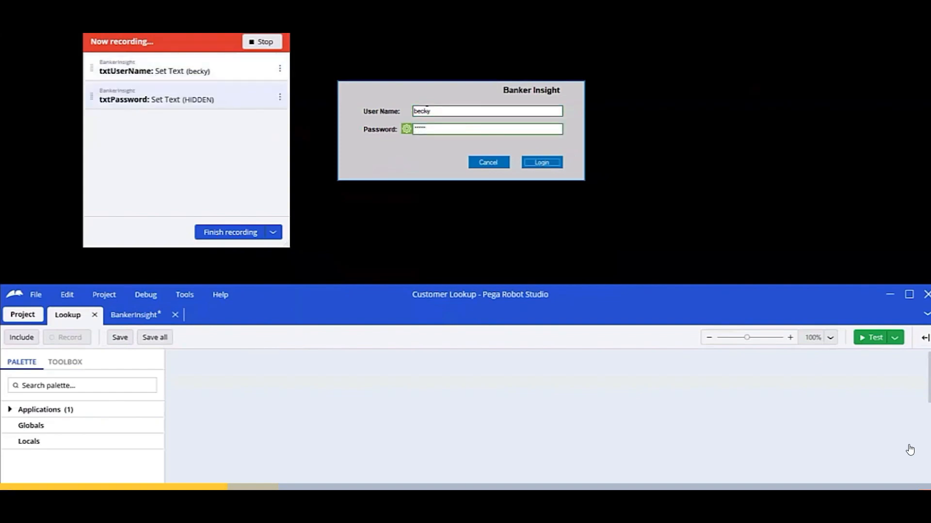
{"action": "key", "text": "Return"}
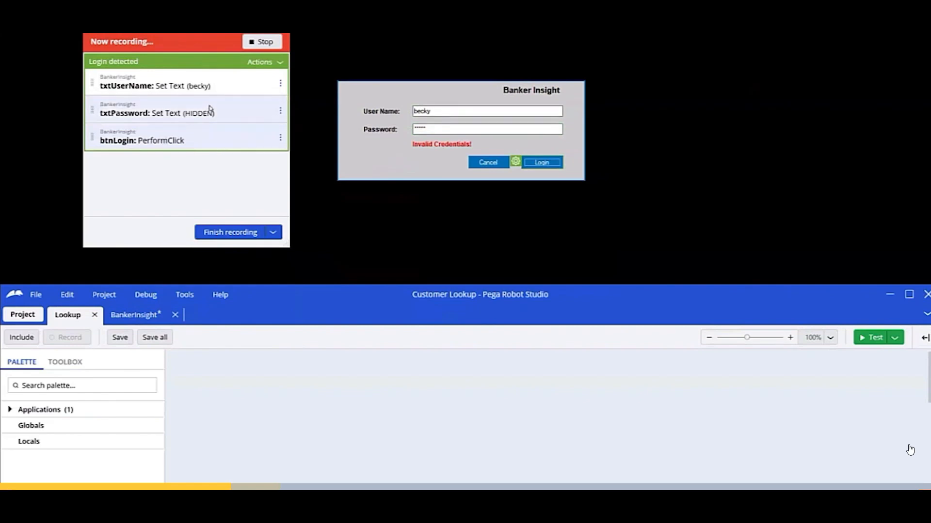
{"action": "left_click", "coordinate": [268, 42]}
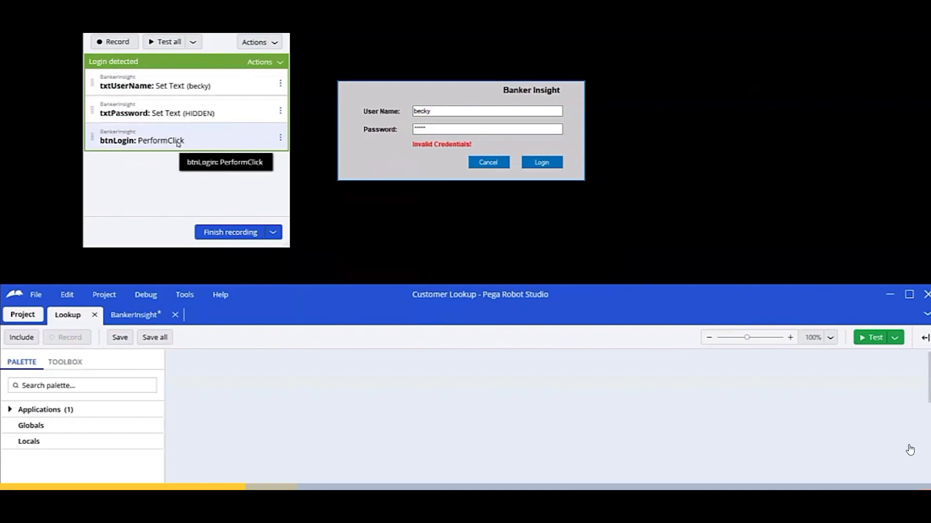
Make the txtUserName step take its value from a new String input parameter, UserName.
{"action": "left_click", "coordinate": [280, 83]}
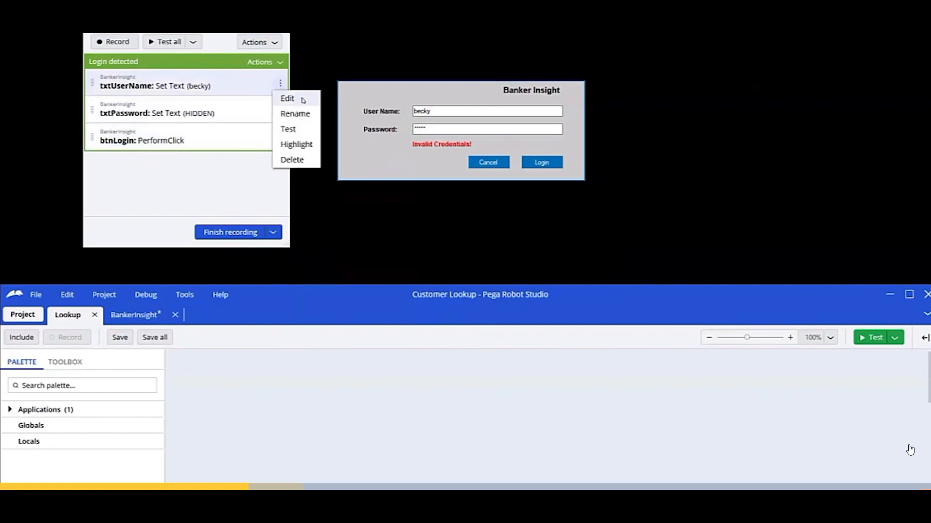
{"action": "left_click", "coordinate": [288, 99]}
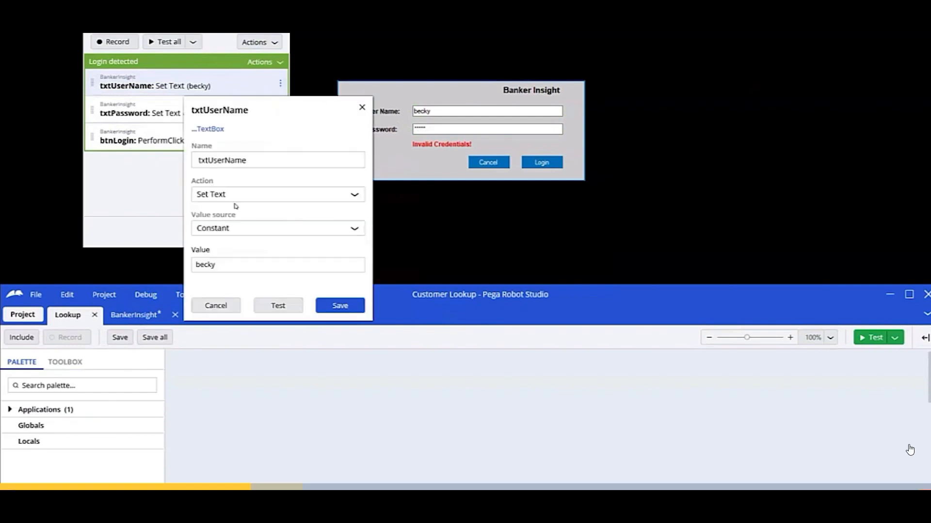
{"action": "left_click", "coordinate": [270, 230]}
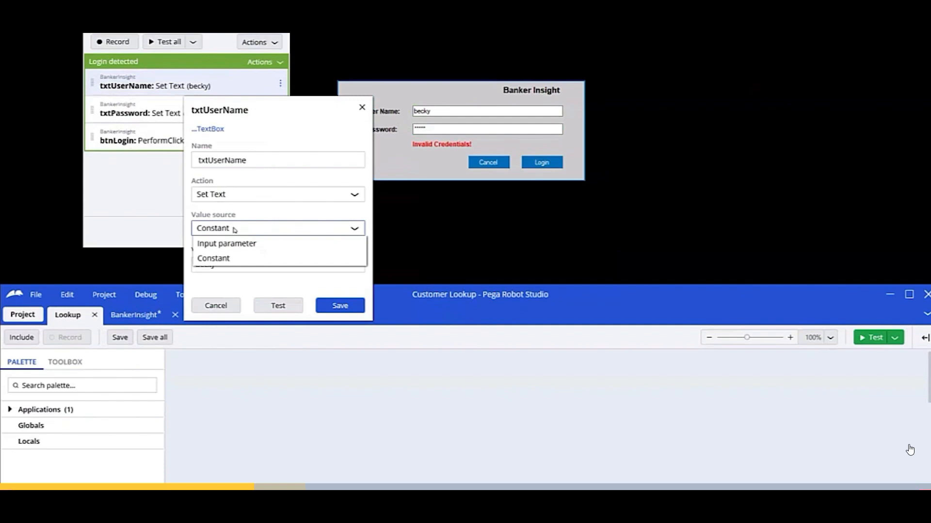
{"action": "left_click", "coordinate": [260, 245]}
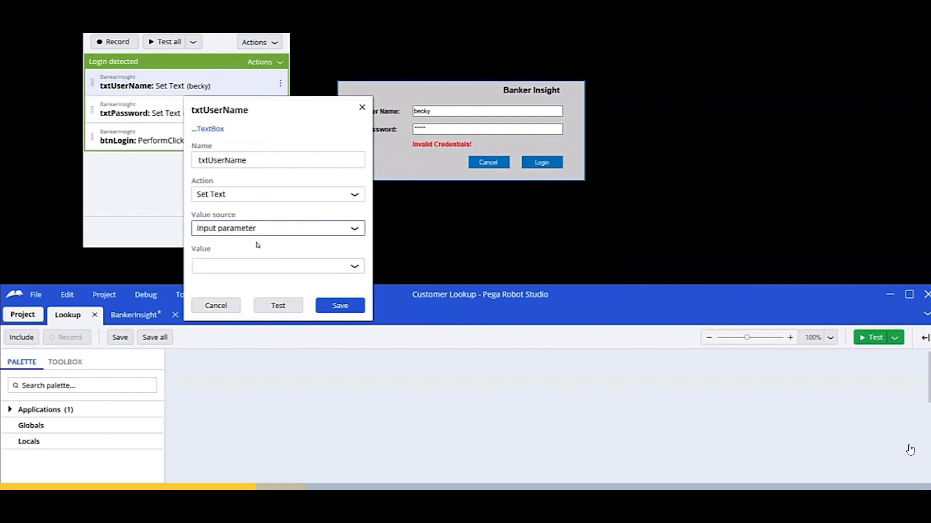
{"action": "left_click", "coordinate": [235, 269]}
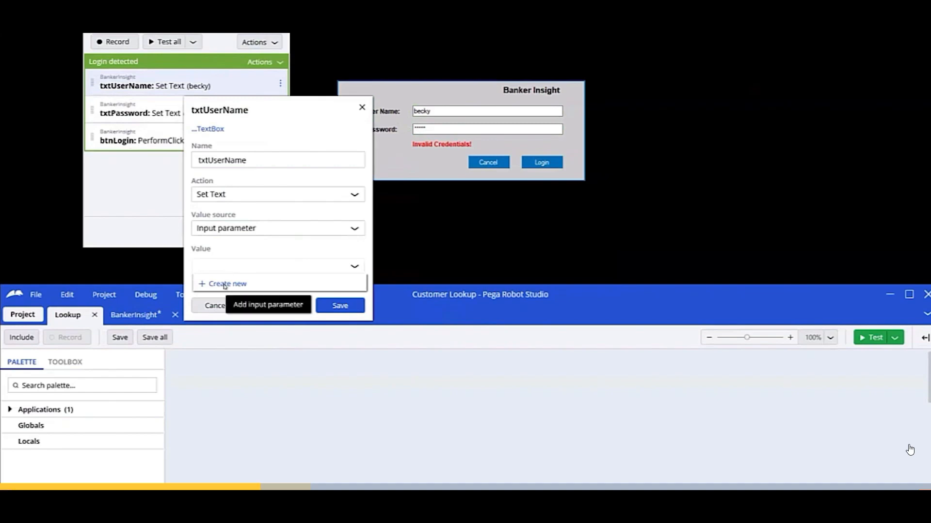
{"action": "left_click", "coordinate": [225, 285]}
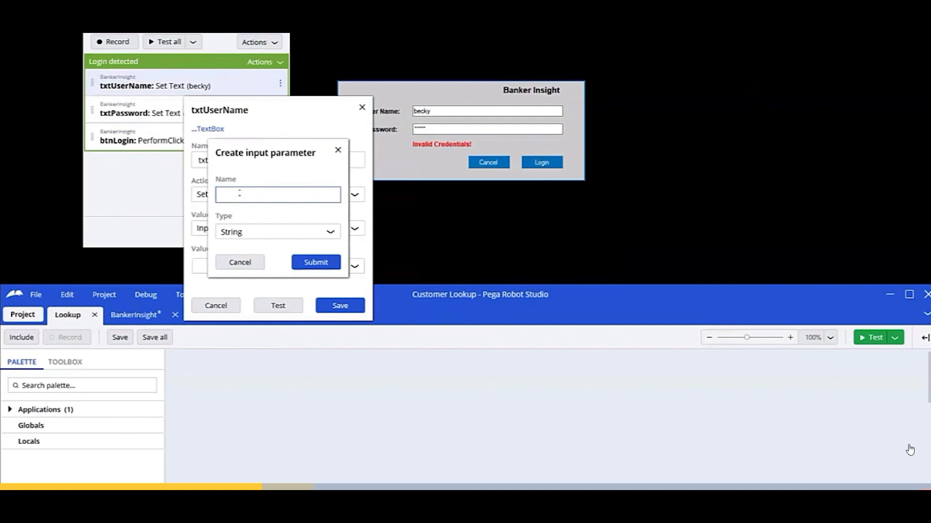
{"action": "type", "text": "UserName"}
{"action": "left_click", "coordinate": [321, 262]}
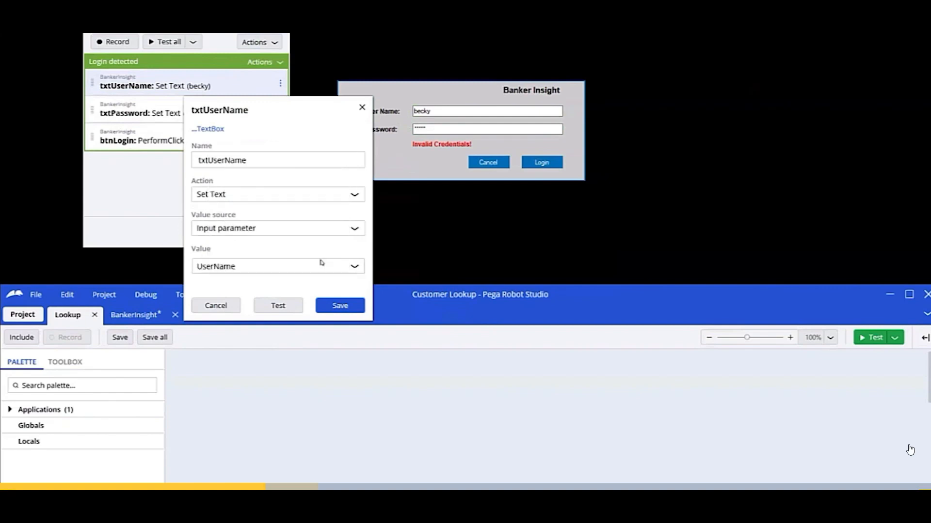
{"action": "left_click", "coordinate": [342, 305]}
{"action": "left_click", "coordinate": [280, 111]}
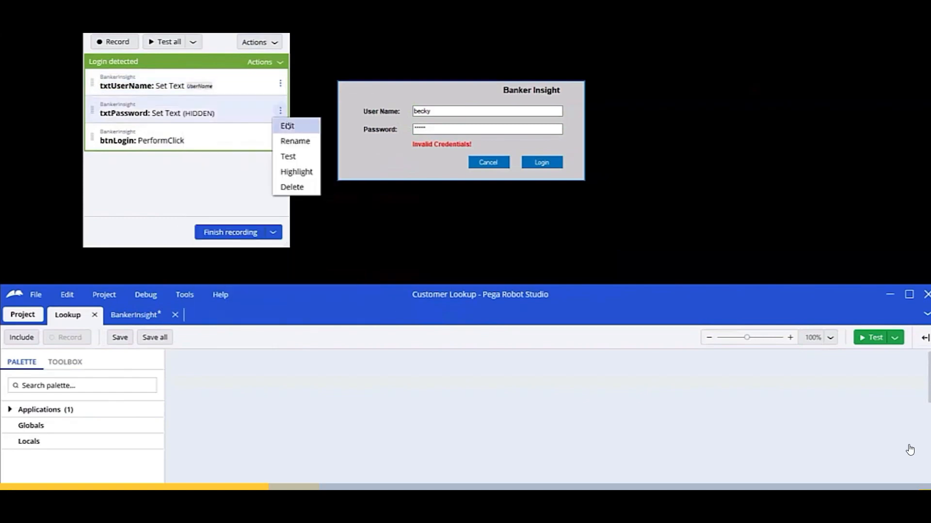
Make the txtPassword step take its value from a new Sensitive Data input parameter, PWD.
{"action": "left_click", "coordinate": [287, 124]}
{"action": "left_click", "coordinate": [237, 255]}
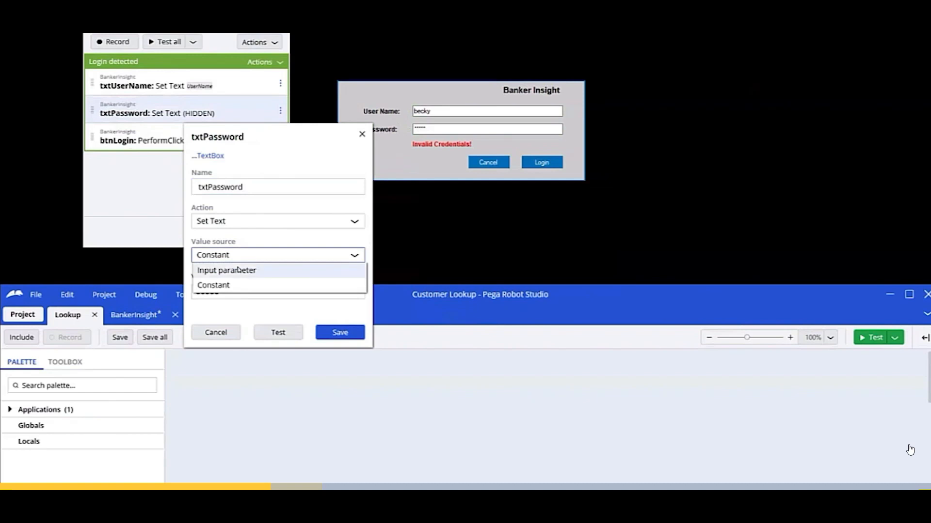
{"action": "left_click", "coordinate": [238, 270]}
{"action": "left_click", "coordinate": [291, 293]}
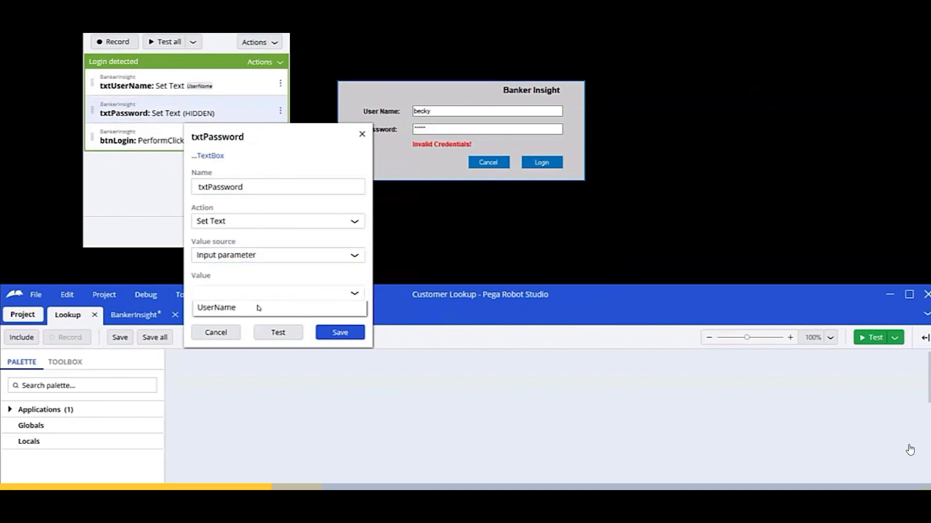
{"action": "left_click", "coordinate": [239, 311]}
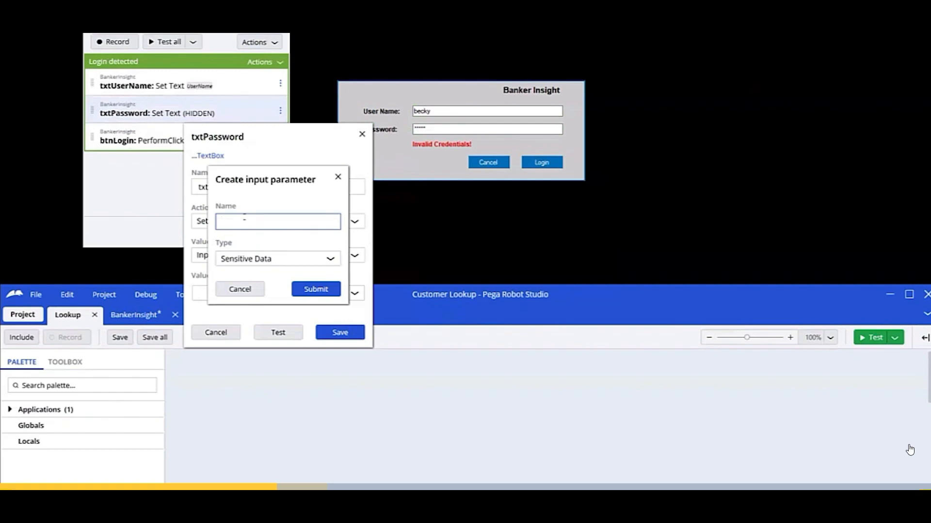
{"action": "type", "text": "PWD"}
{"action": "left_click", "coordinate": [315, 289]}
{"action": "left_click", "coordinate": [341, 332]}
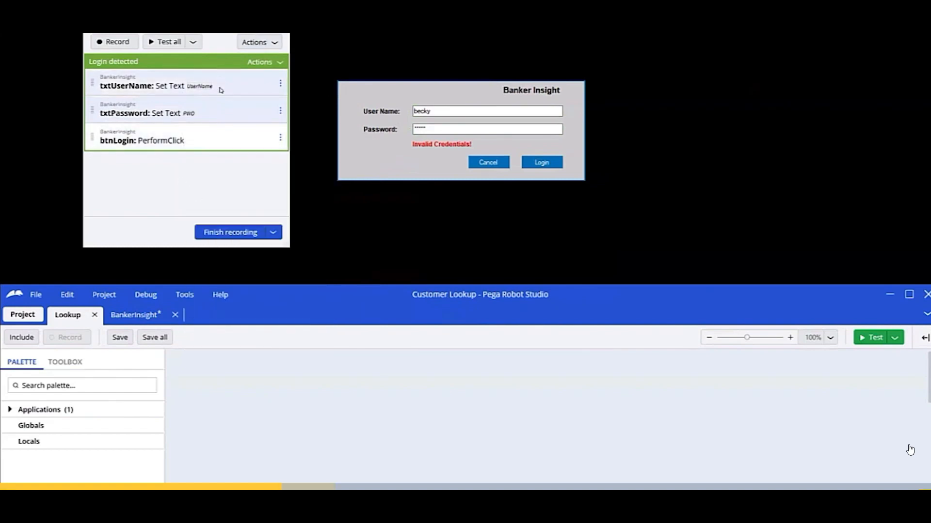
Test all three login steps with a test user name and password, then close the results.
{"action": "left_click", "coordinate": [159, 41]}
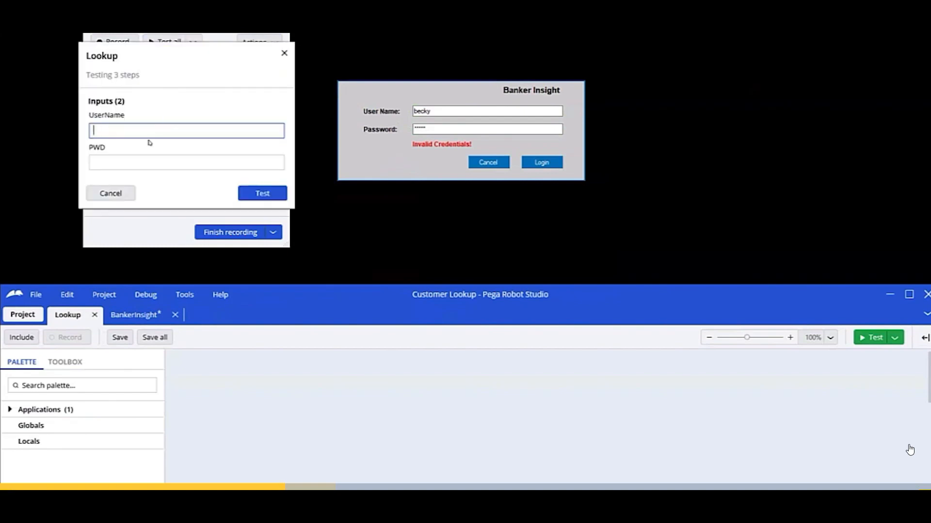
{"action": "type", "text": "pega"}
{"action": "key", "text": "Tab"}
{"action": "type", "text": "••••••••"}
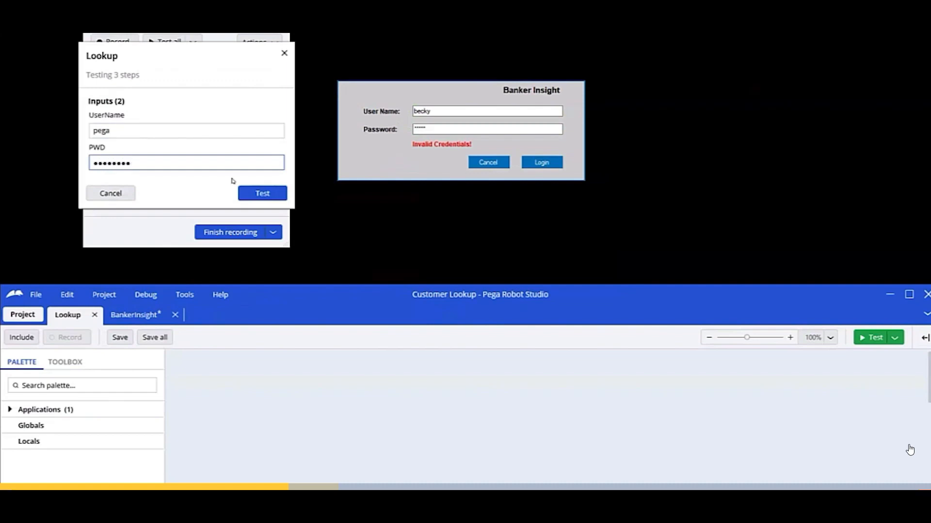
{"action": "left_click", "coordinate": [270, 194]}
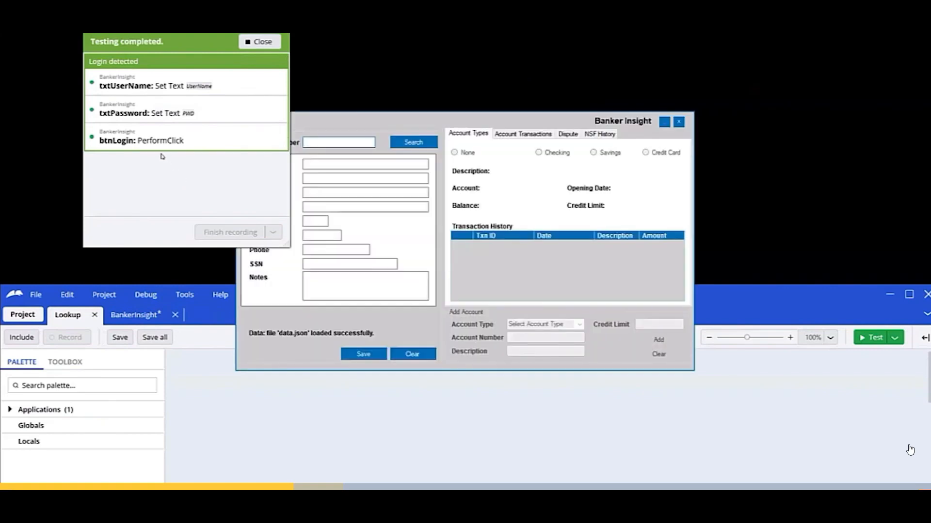
{"action": "left_click", "coordinate": [255, 41]}
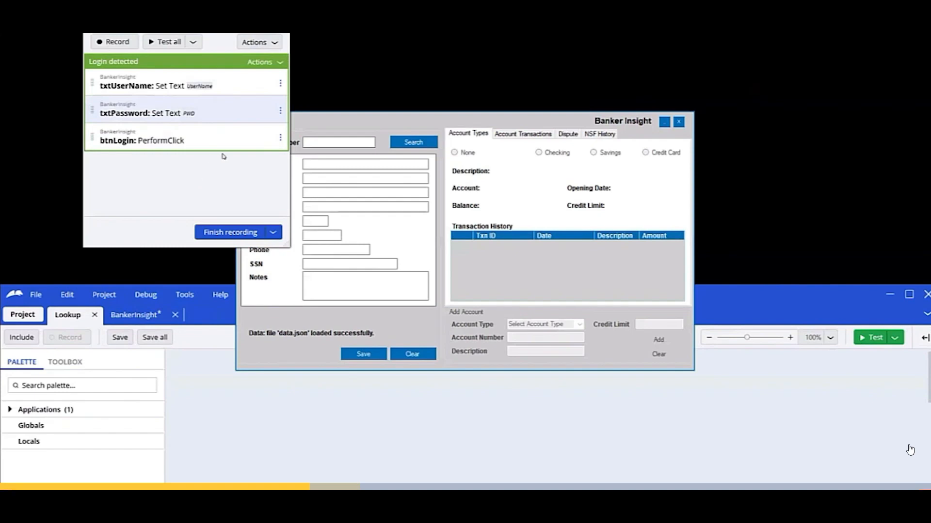
Move the recorded login steps into a new automation named Login.
{"action": "left_click", "coordinate": [274, 63]}
{"action": "left_click", "coordinate": [301, 80]}
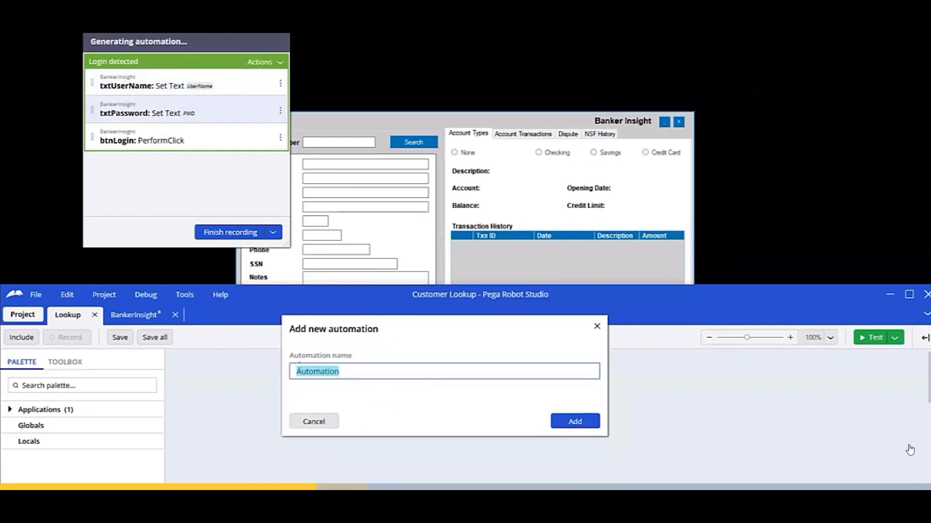
{"action": "type", "text": "Login"}
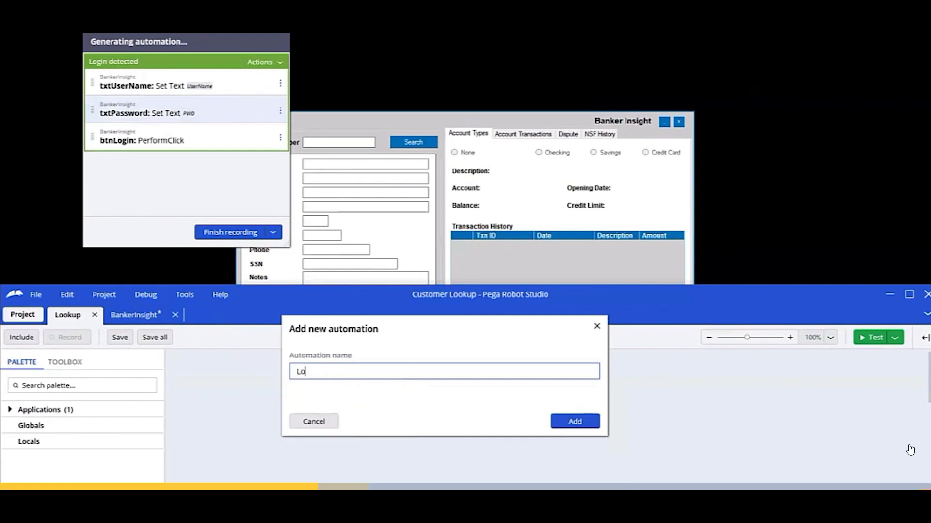
{"action": "left_click", "coordinate": [571, 420]}
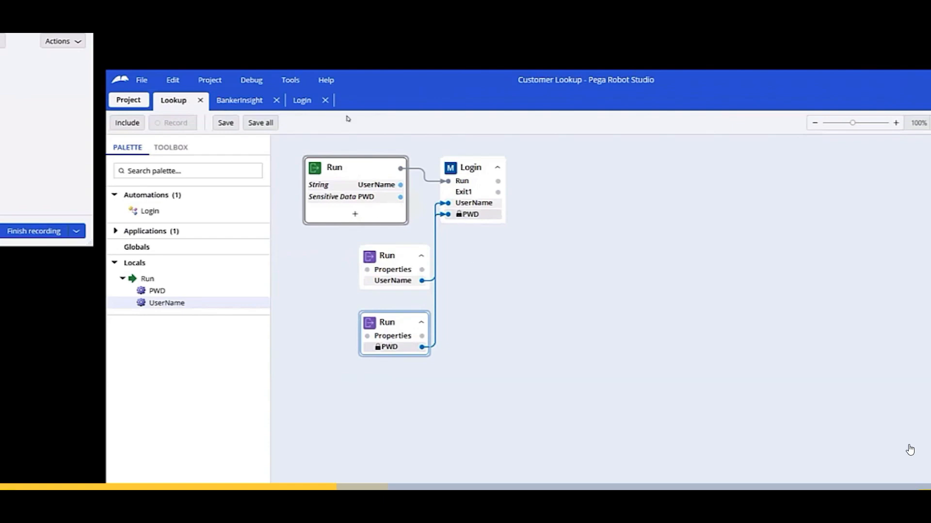
Review the Login diagram, return to Lookup, and arrange windows to reveal Banker Insight's form.
{"action": "left_click", "coordinate": [305, 105]}
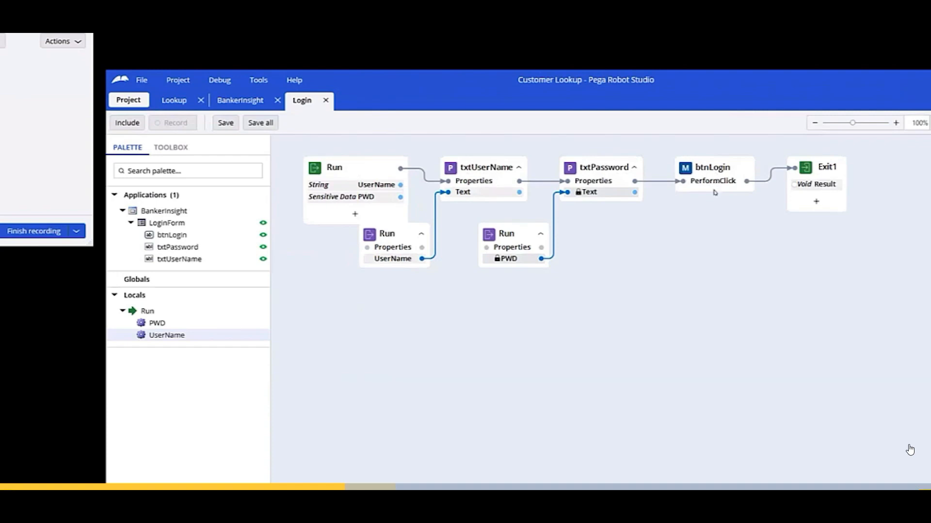
{"action": "left_click", "coordinate": [174, 100]}
{"action": "left_click_drag", "start_coordinate": [383, 255], "coordinate": [361, 254]}
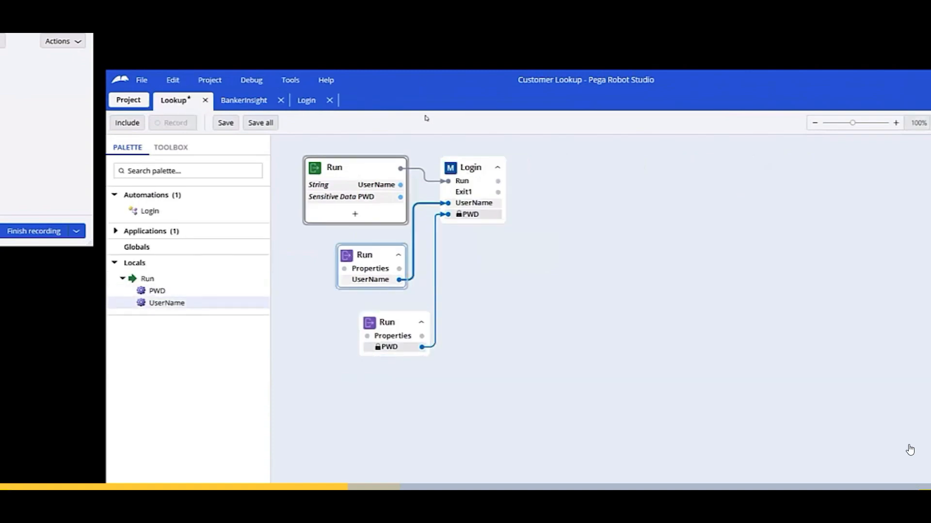
{"action": "left_click_drag", "start_coordinate": [421, 81], "coordinate": [345, 316]}
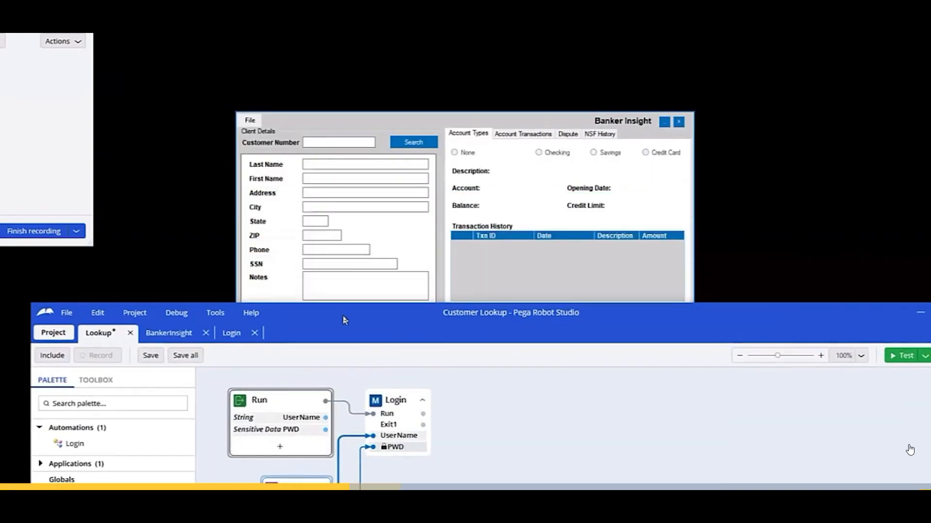
{"action": "left_click_drag", "start_coordinate": [49, 34], "coordinate": [203, 29]}
{"action": "left_click_drag", "start_coordinate": [351, 126], "coordinate": [389, 41]}
Record entering a customer number and clicking Search in Banker Insight, then stop recording.
{"action": "left_click", "coordinate": [66, 37]}
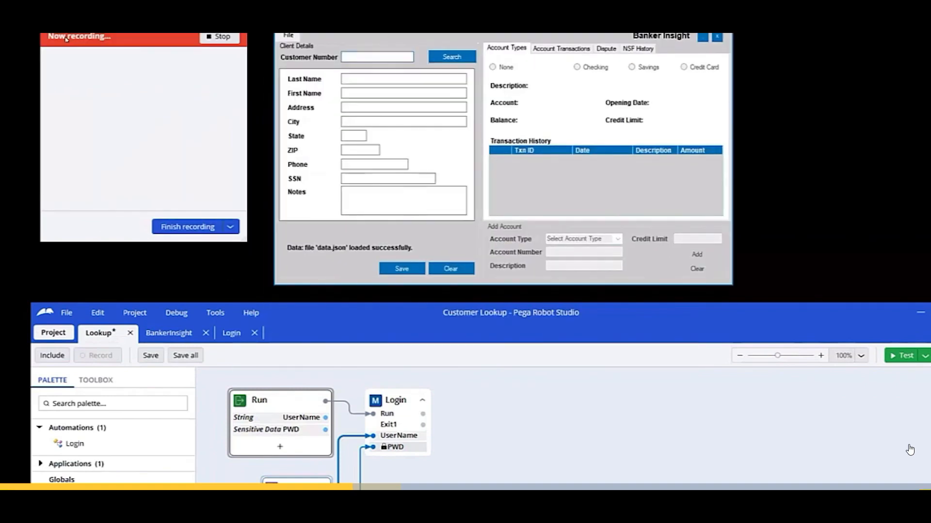
{"action": "left_click", "coordinate": [371, 57]}
{"action": "type", "text": "404"}
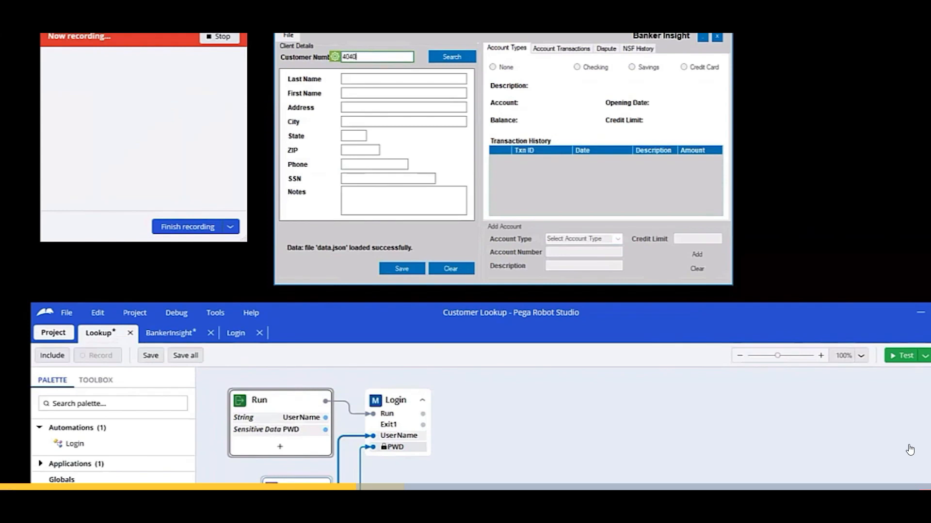
{"action": "type", "text": "00001"}
{"action": "left_click", "coordinate": [445, 57]}
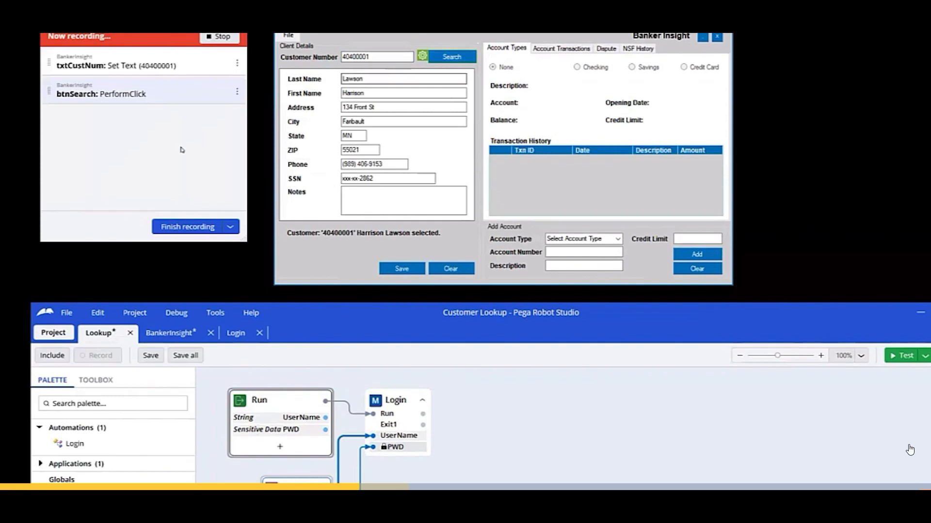
{"action": "left_click", "coordinate": [472, 271]}
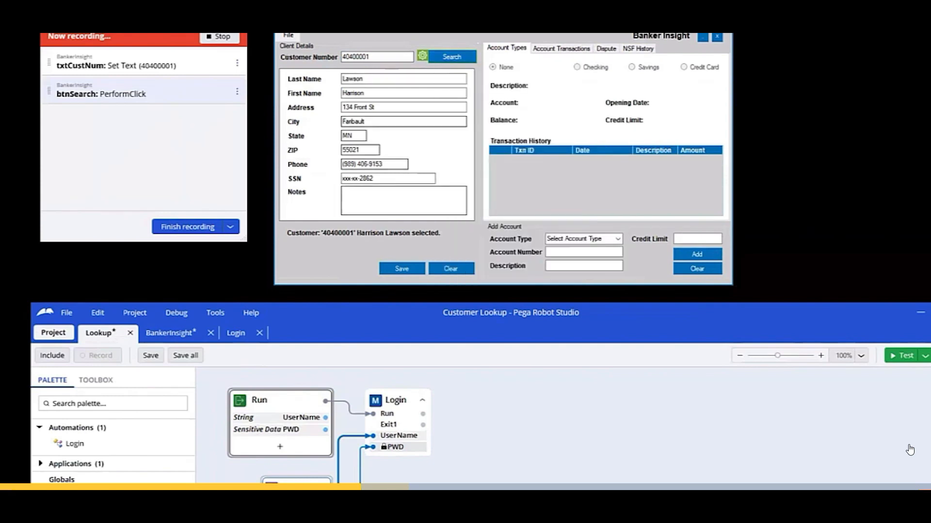
{"action": "left_click", "coordinate": [222, 38]}
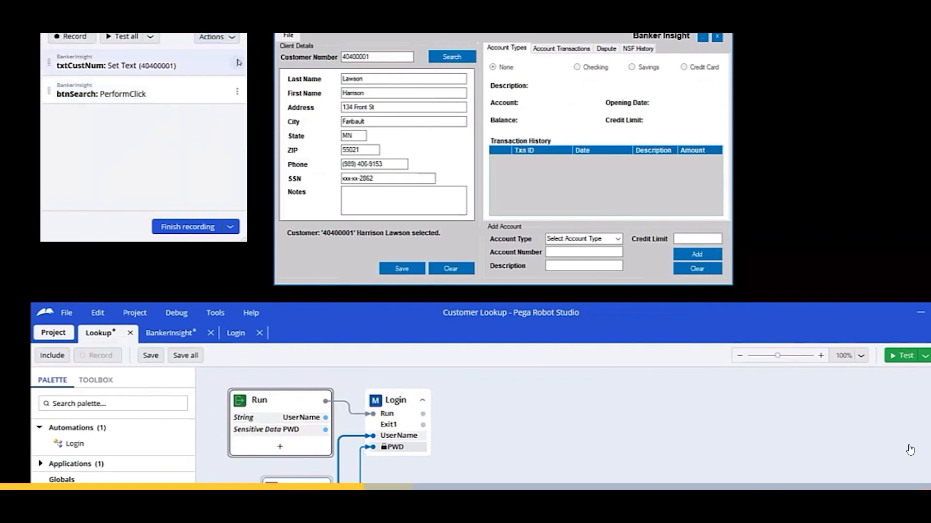
Feed the txtCustNum step from a new input parameter named CustNum, save it, and start a test.
{"action": "left_click", "coordinate": [237, 63]}
{"action": "left_click", "coordinate": [244, 78]}
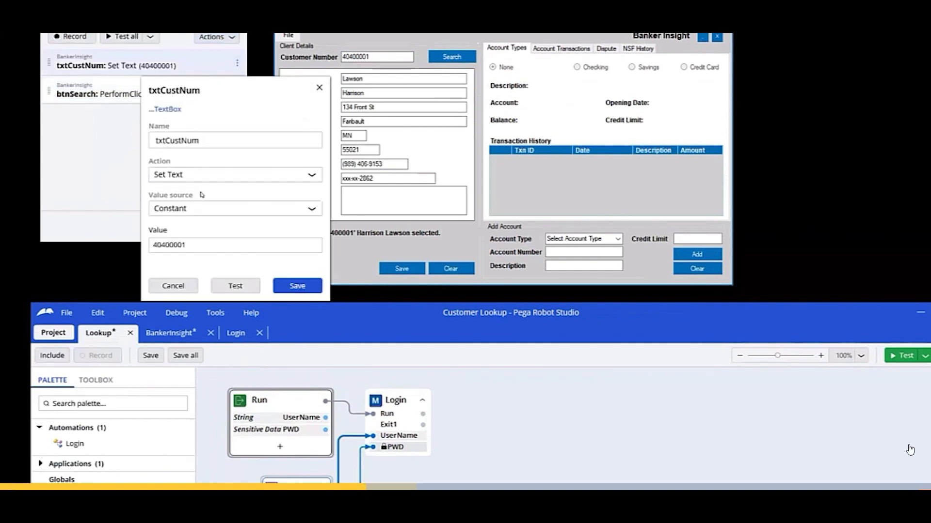
{"action": "left_click", "coordinate": [209, 212]}
{"action": "left_click", "coordinate": [209, 222]}
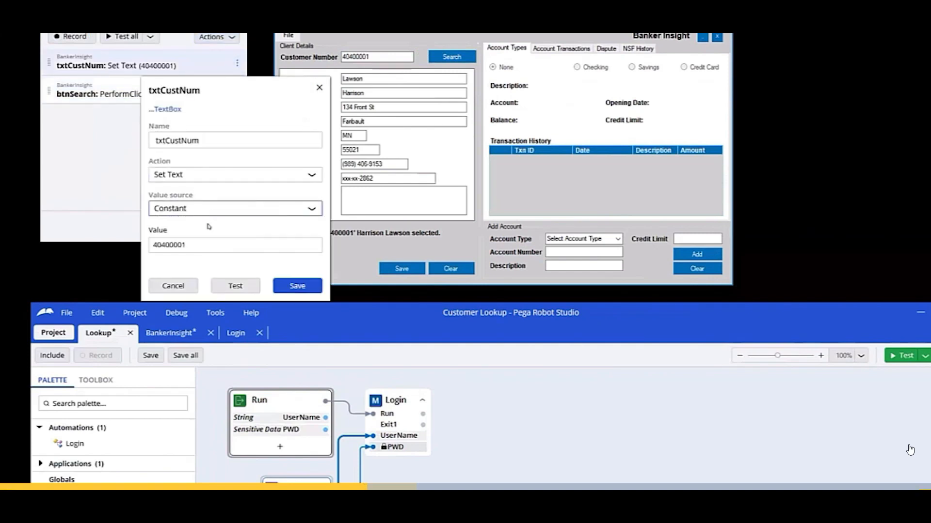
{"action": "left_click", "coordinate": [227, 253]}
{"action": "left_click", "coordinate": [209, 264]}
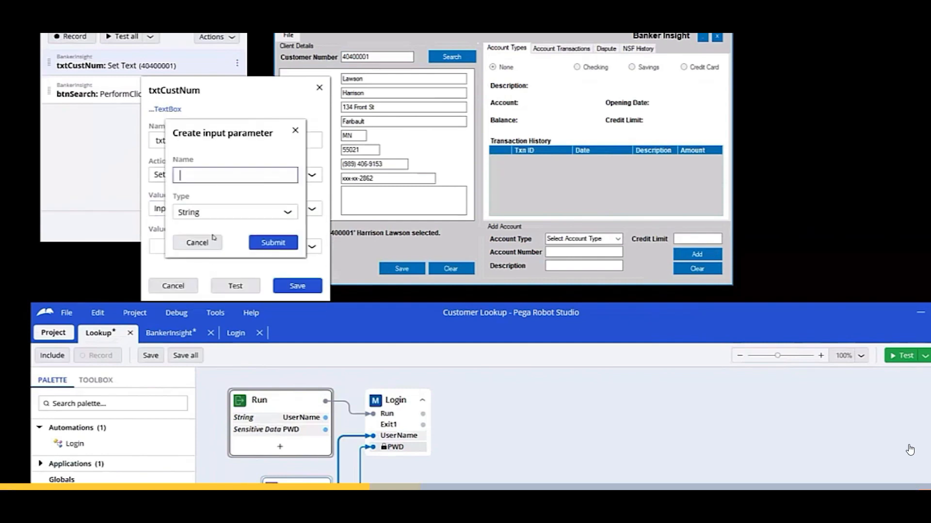
{"action": "type", "text": "CustNum"}
{"action": "left_click", "coordinate": [273, 243]}
{"action": "left_click", "coordinate": [297, 286]}
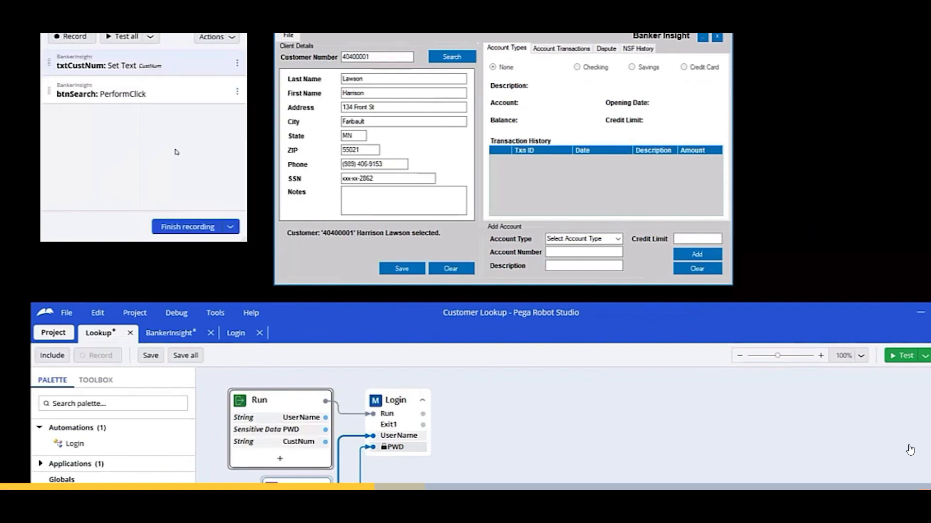
{"action": "left_click", "coordinate": [125, 37]}
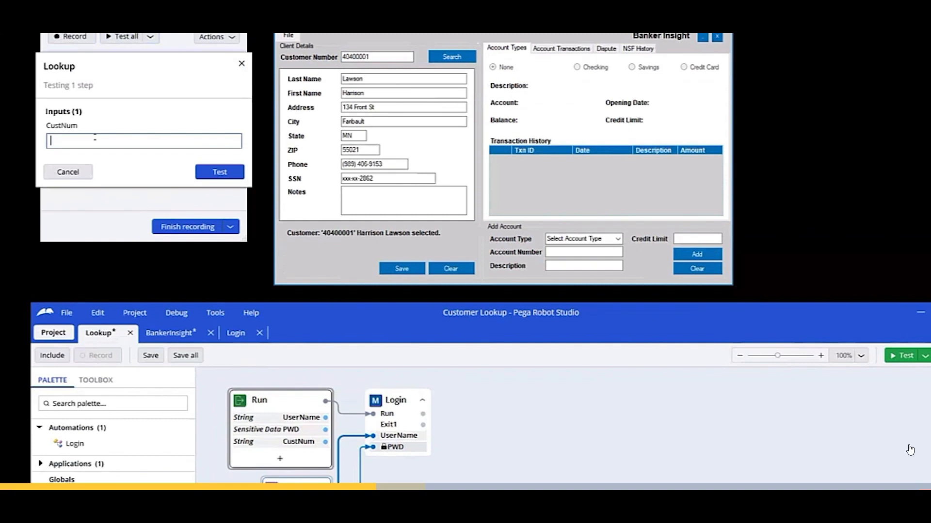
Enter a test customer number for the customer-number step and select it.
{"action": "type", "text": "40400002"}
{"action": "left_click_drag", "start_coordinate": [83, 142], "coordinate": [37, 143]}
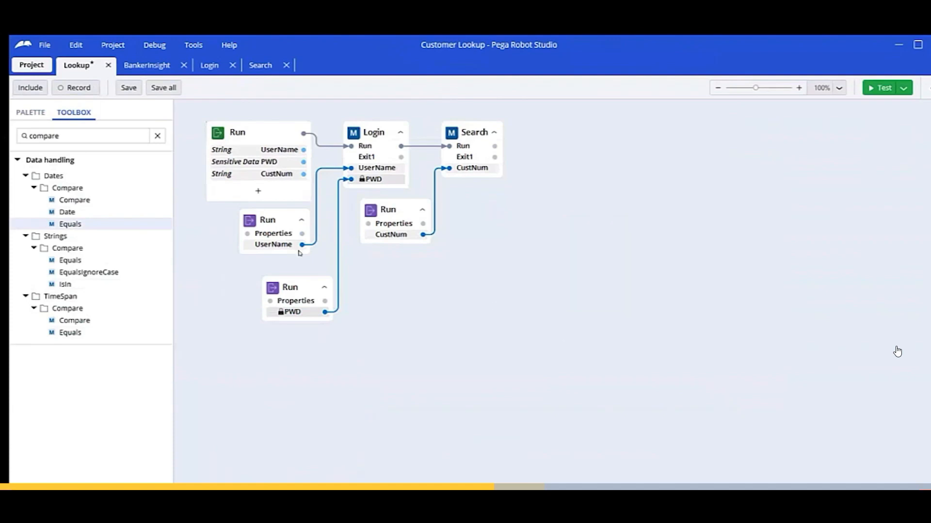
Drag the LoginForm's txtUserName control from the palette onto the Lookup diagram.
{"action": "left_click", "coordinate": [31, 112]}
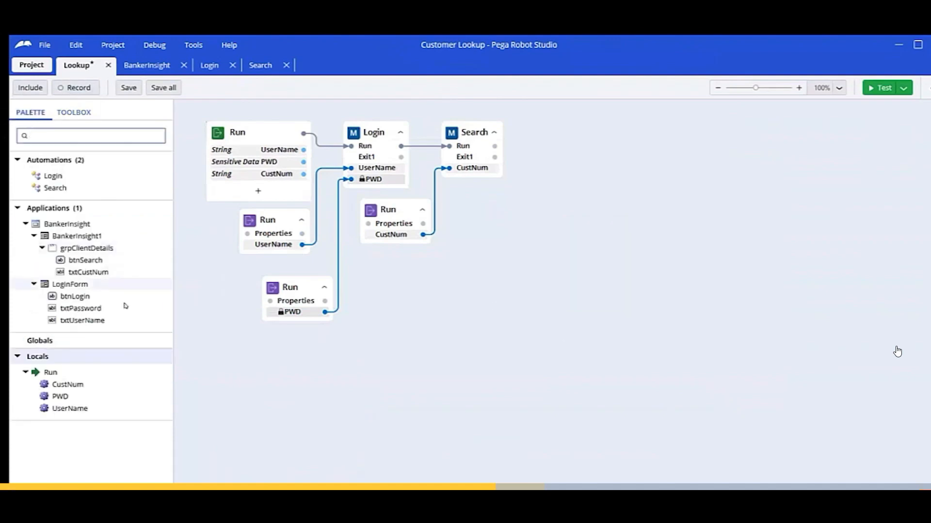
{"action": "left_click_drag", "start_coordinate": [76, 320], "coordinate": [507, 235]}
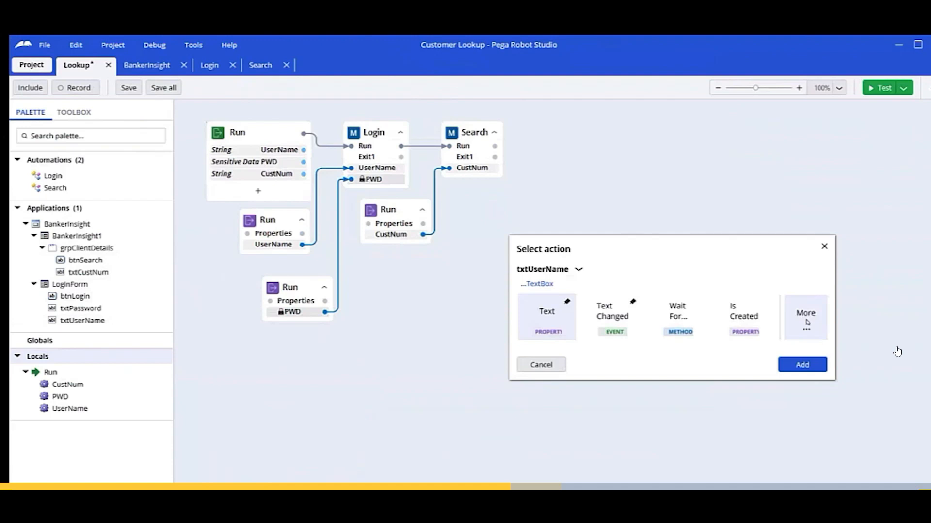
Filter txtUserName's actions by 'clicking' to show Clicking, DoubleClicking and RightClicking.
{"action": "left_click", "coordinate": [806, 322]}
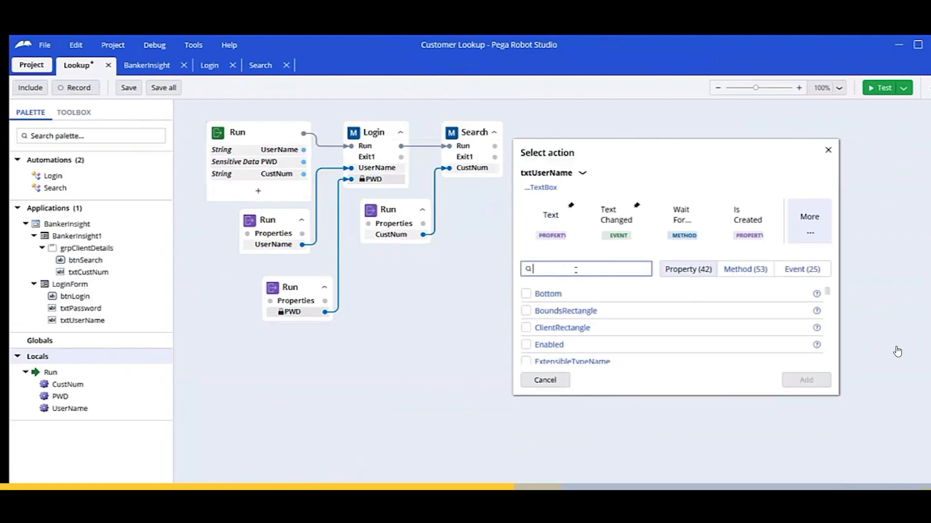
{"action": "type", "text": "click"}
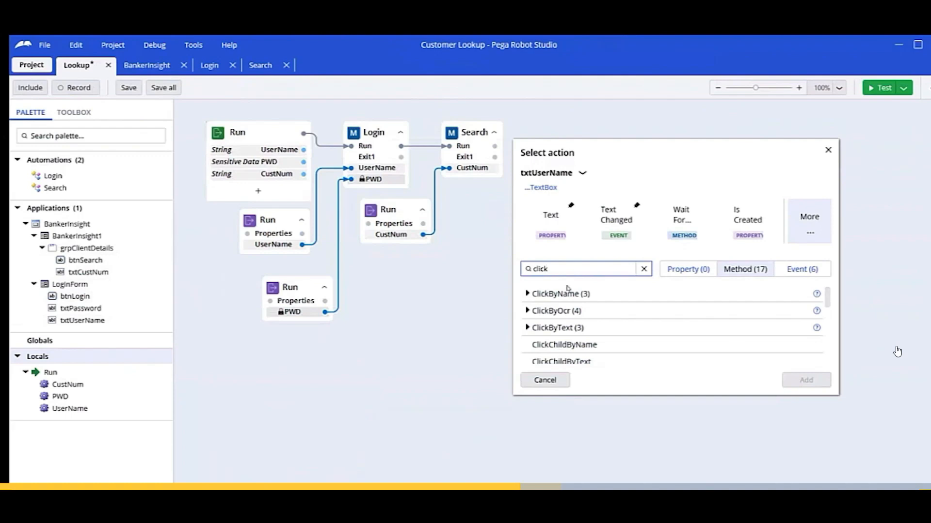
{"action": "type", "text": "ing"}
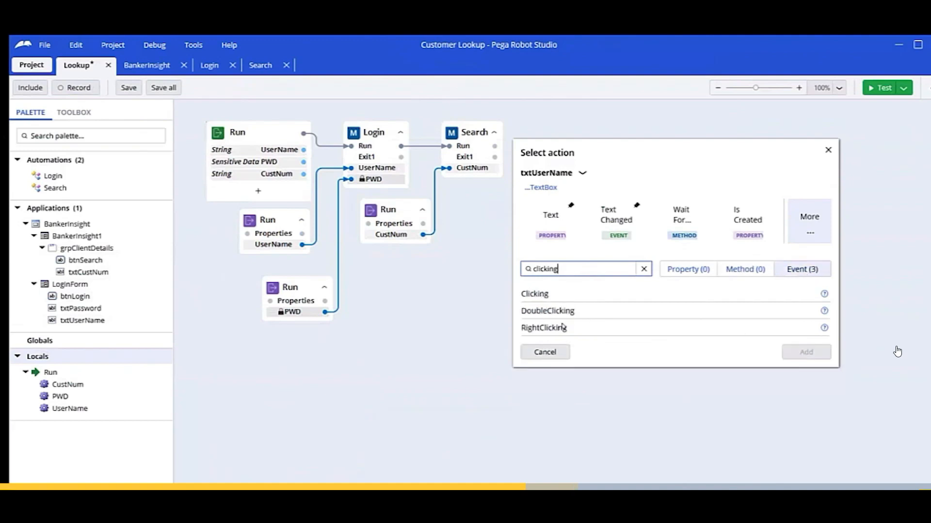
Cancel the action picker and toggle a breakpoint on the Run-to-Login link.
{"action": "left_click", "coordinate": [545, 352]}
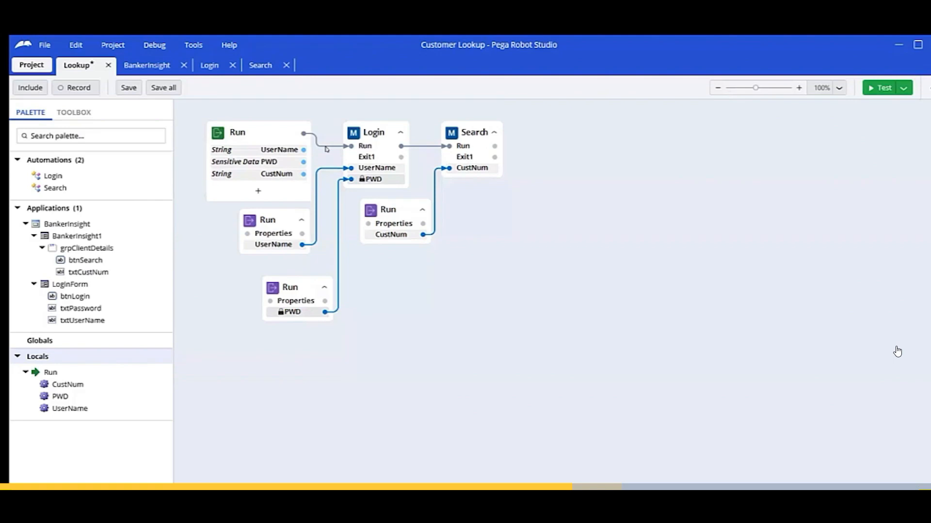
{"action": "right_click", "coordinate": [316, 146]}
{"action": "left_click", "coordinate": [369, 154]}
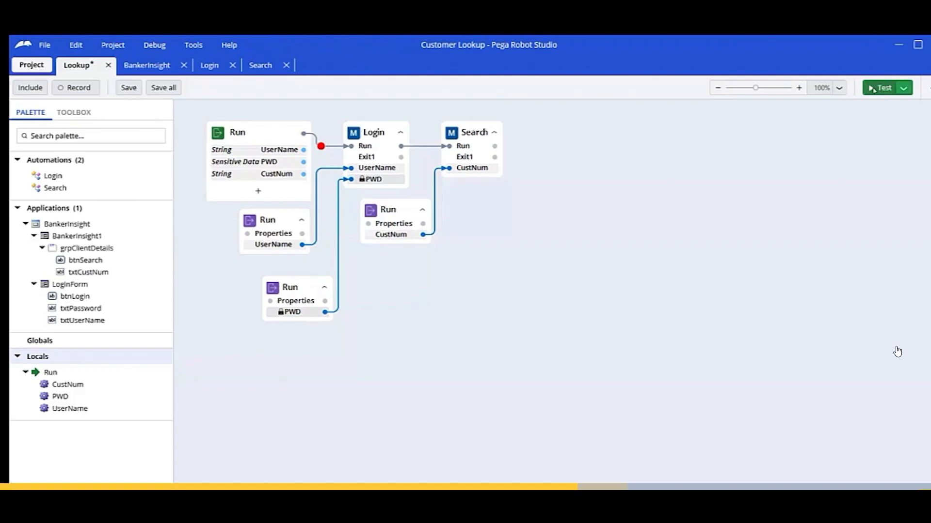
{"action": "left_click", "coordinate": [903, 91]}
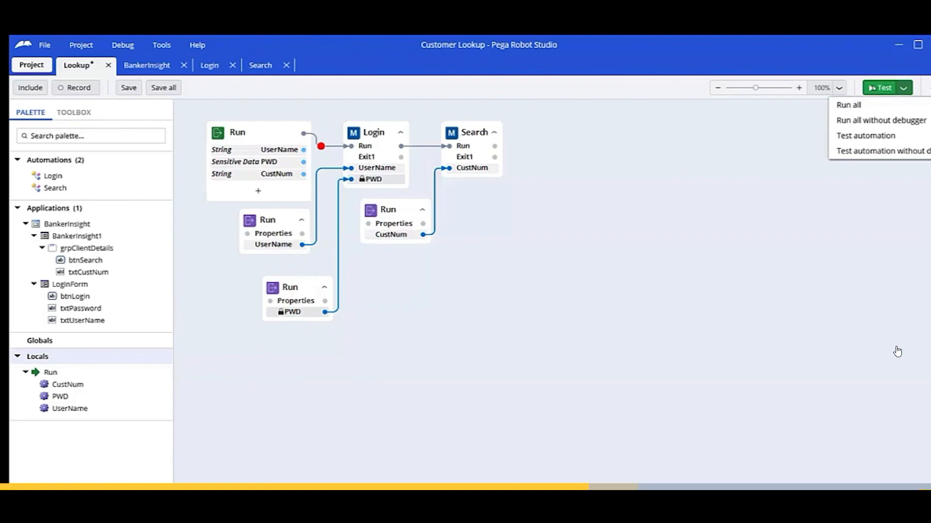
Debug-test Lookup with a user name, password and customer number supplied as inputs.
{"action": "left_click", "coordinate": [867, 105]}
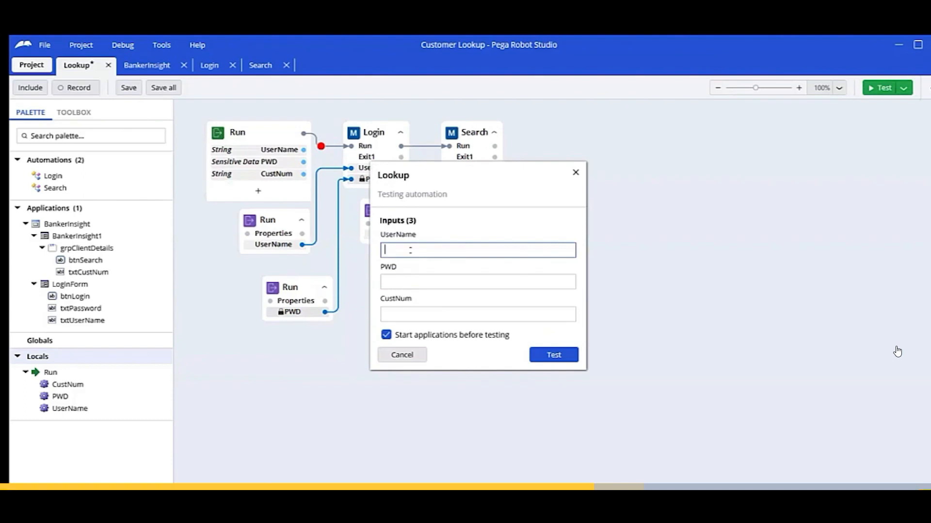
{"action": "type", "text": "pega"}
{"action": "key", "text": "Tab"}
{"action": "type", "text": "pega12345"}
{"action": "key", "text": "Tab"}
{"action": "type", "text": "40400001"}
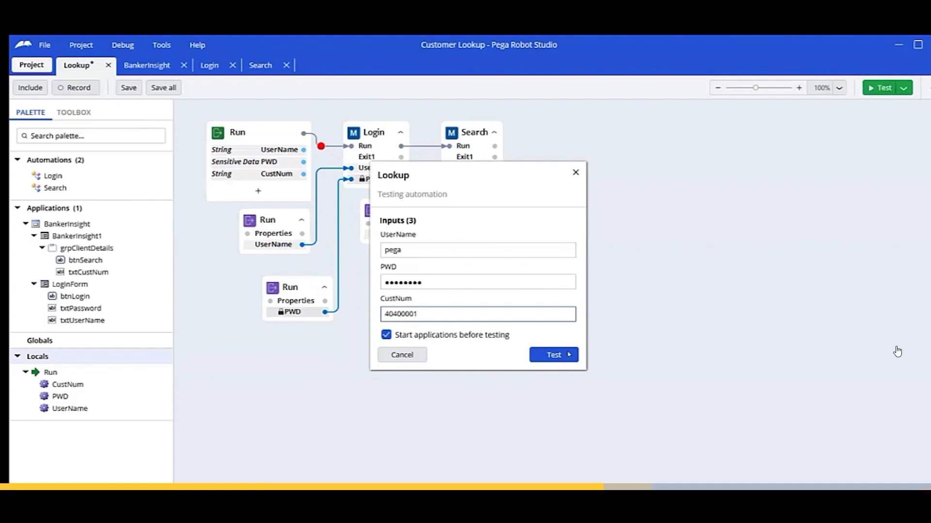
{"action": "left_click", "coordinate": [569, 355]}
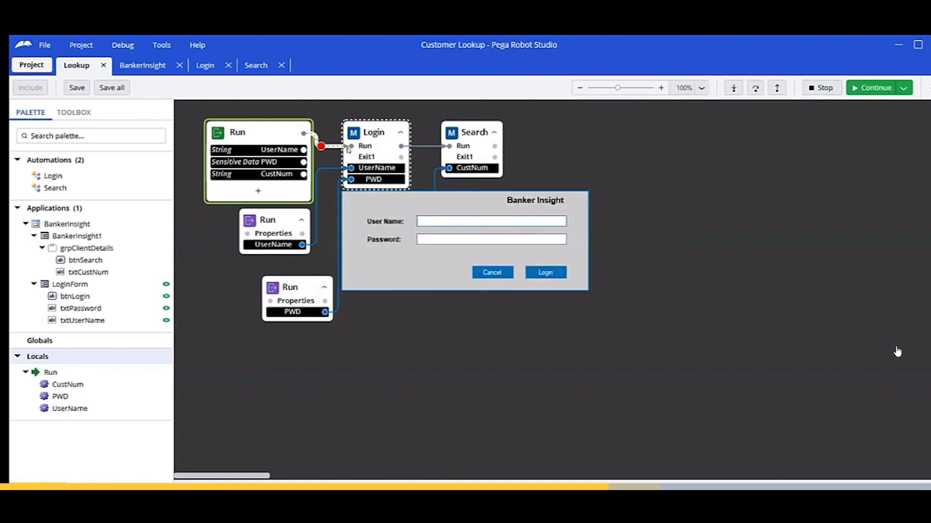
Bring Banker Insight into view and step the debugger through Login's username and password nodes.
{"action": "left_click_drag", "start_coordinate": [419, 45], "coordinate": [402, 252]}
{"action": "left_click_drag", "start_coordinate": [403, 202], "coordinate": [402, 72]}
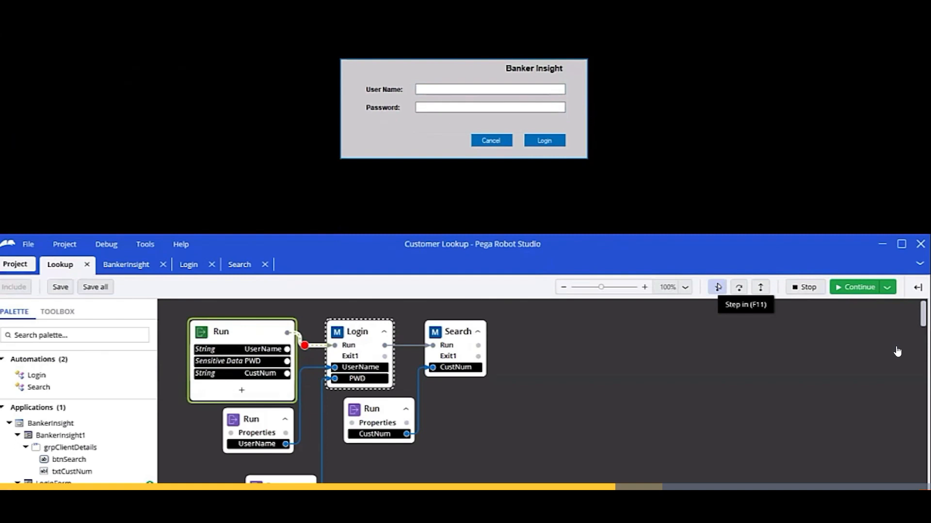
{"action": "left_click", "coordinate": [717, 287]}
{"action": "left_click", "coordinate": [718, 287]}
{"action": "left_click", "coordinate": [717, 287]}
{"action": "key", "text": "F11"}
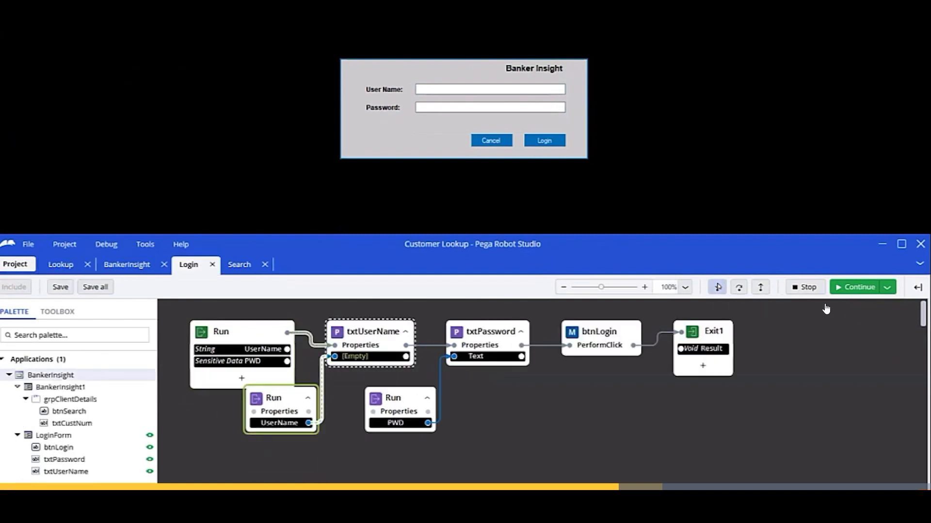
{"action": "key", "text": "F11"}
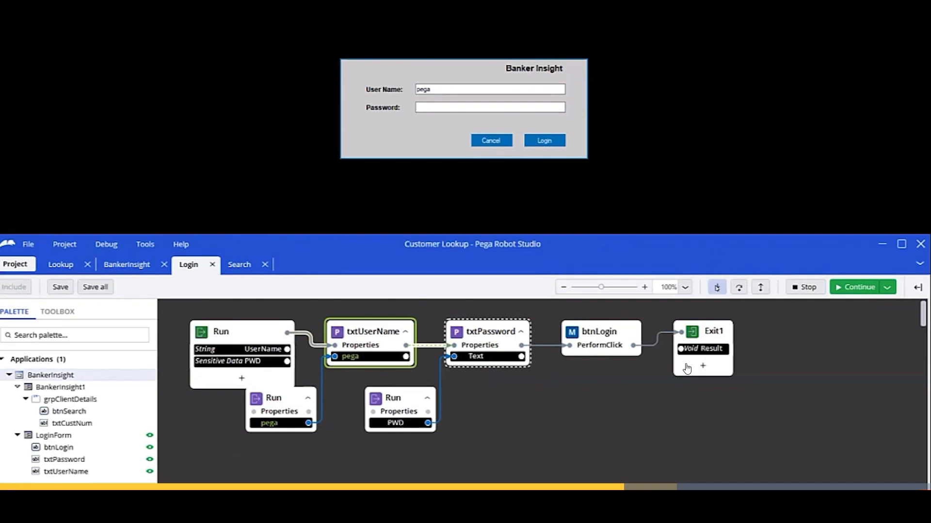
{"action": "left_click", "coordinate": [717, 287]}
{"action": "left_click", "coordinate": [717, 287]}
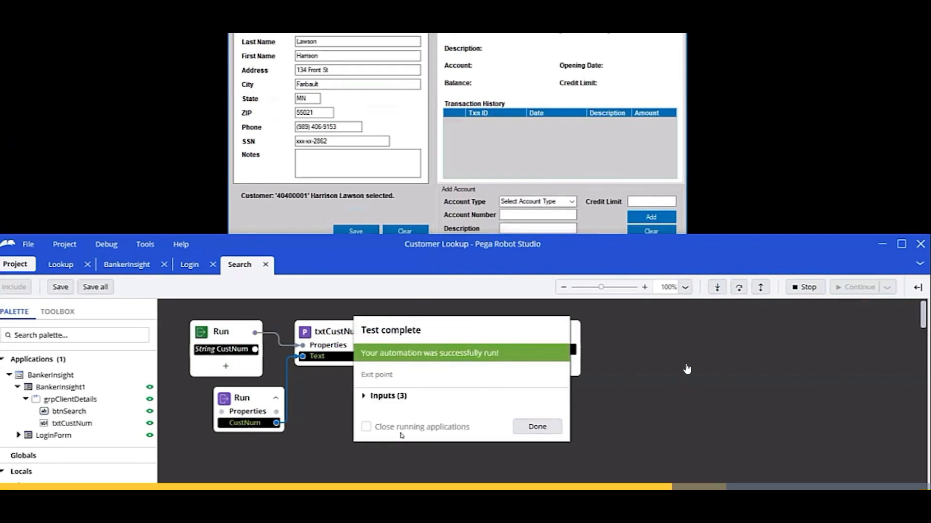
Close the Test complete summary and lower the Studio window to reveal the customer form.
{"action": "left_click", "coordinate": [536, 427]}
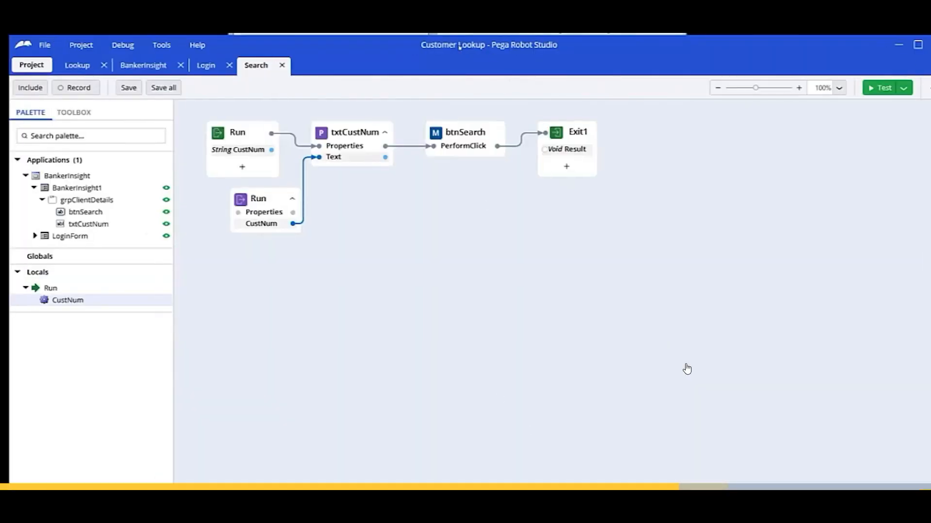
{"action": "left_click_drag", "start_coordinate": [458, 52], "coordinate": [453, 228]}
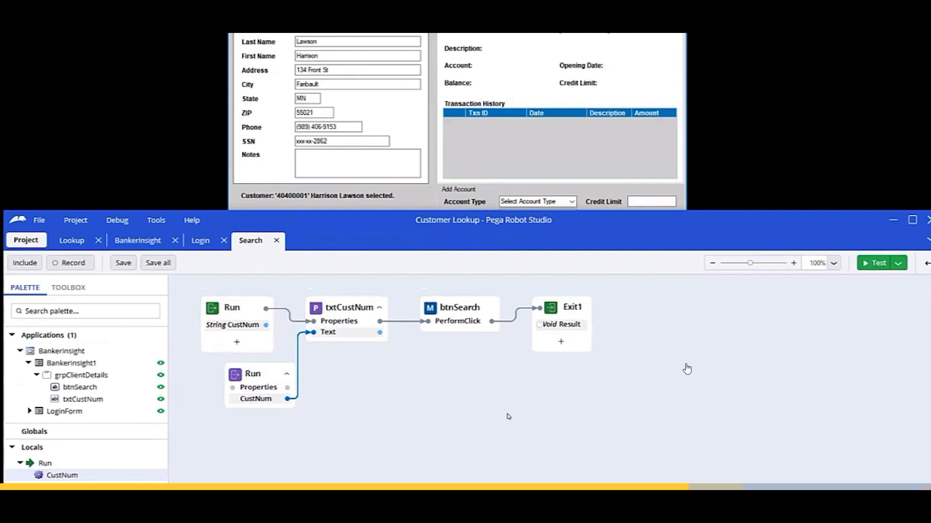
Run a standalone Search test with a different customer number, then close the results.
{"action": "left_click", "coordinate": [872, 263]}
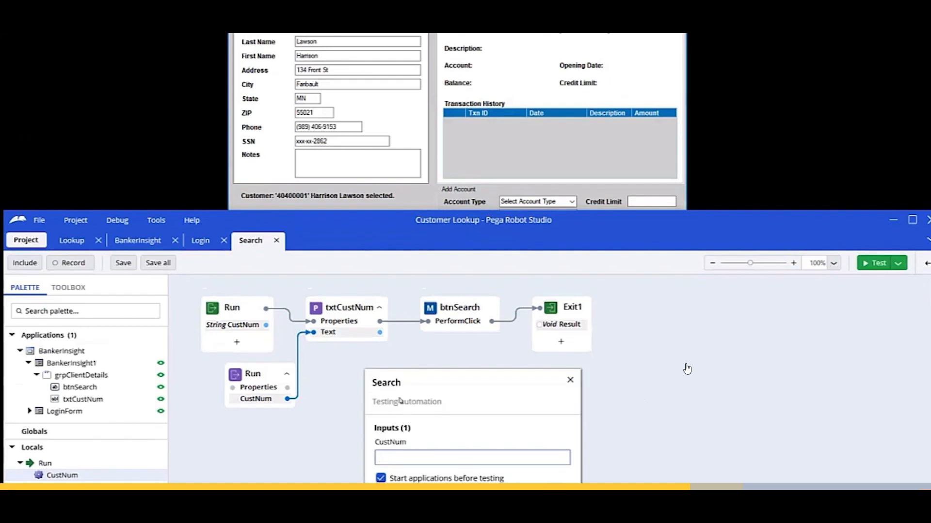
{"action": "left_click_drag", "start_coordinate": [449, 382], "coordinate": [458, 287]}
{"action": "left_click", "coordinate": [436, 368]}
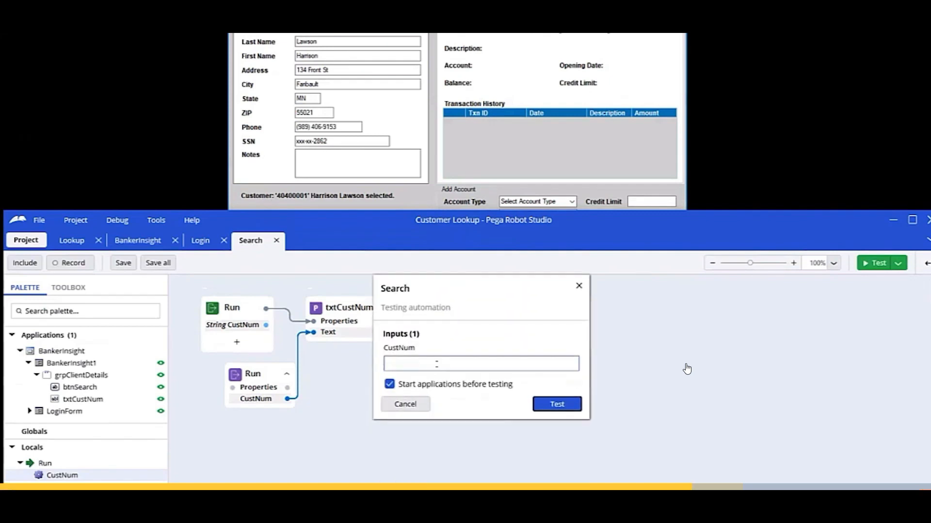
{"action": "type", "text": "40400002"}
{"action": "left_click", "coordinate": [558, 405]}
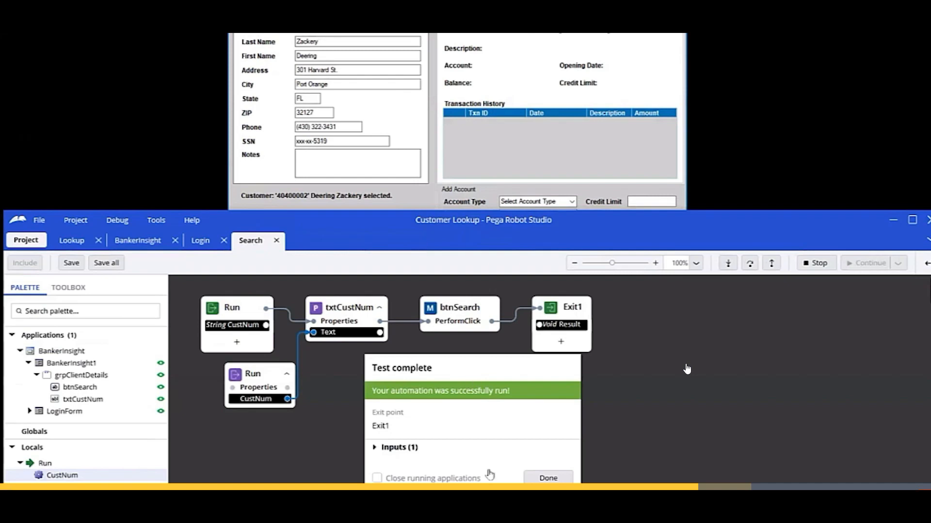
{"action": "left_click", "coordinate": [548, 477]}
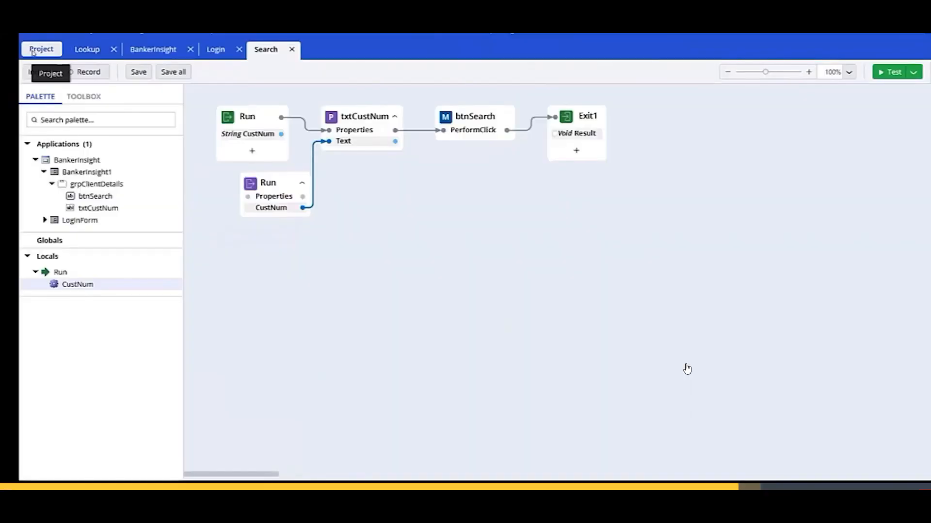
Delete the Lookup automation from the project.
{"action": "left_click", "coordinate": [25, 240]}
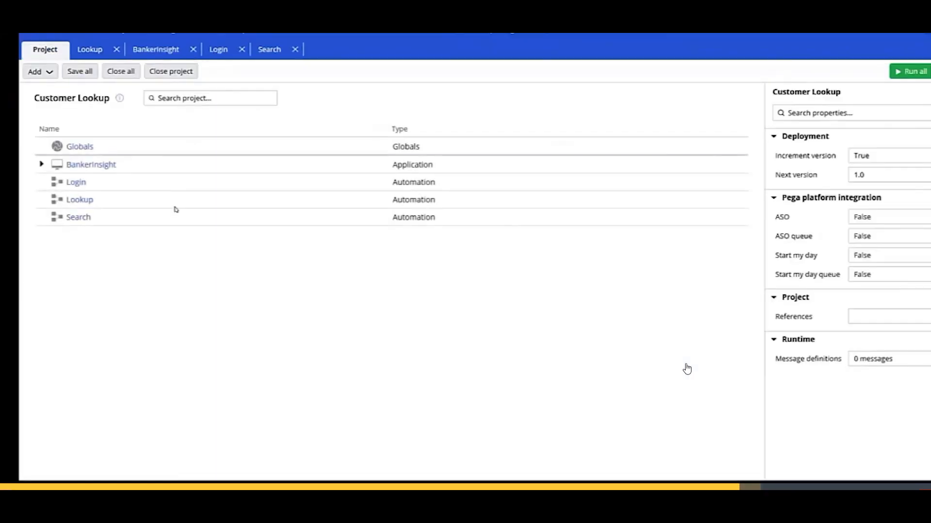
{"action": "left_click", "coordinate": [41, 165]}
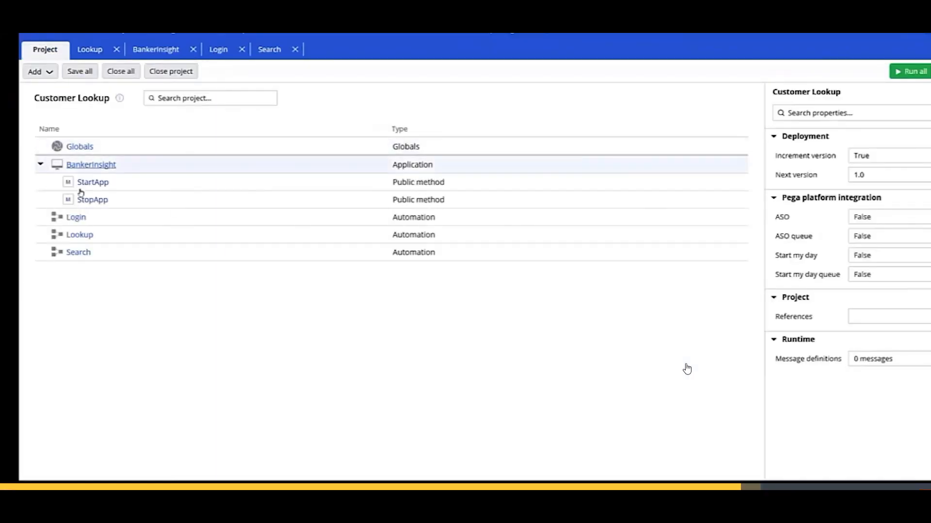
{"action": "right_click", "coordinate": [175, 238]}
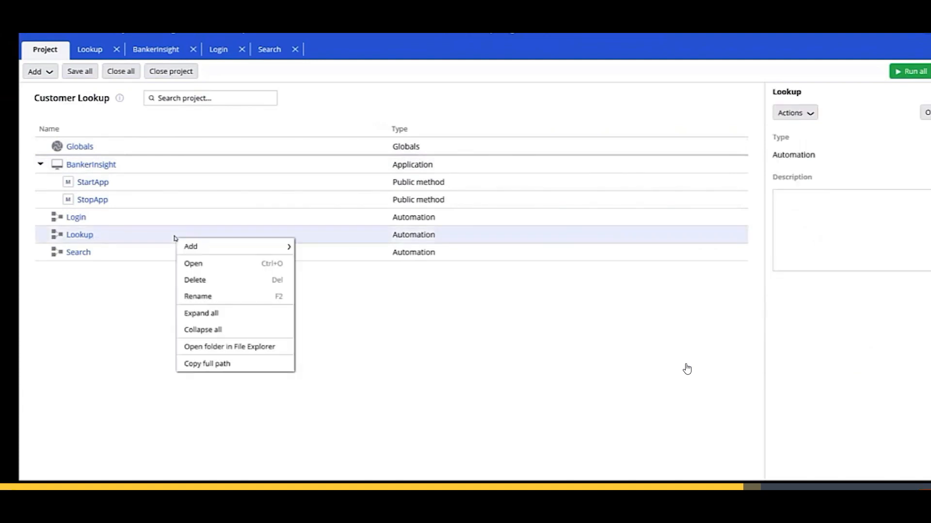
{"action": "left_click", "coordinate": [124, 258]}
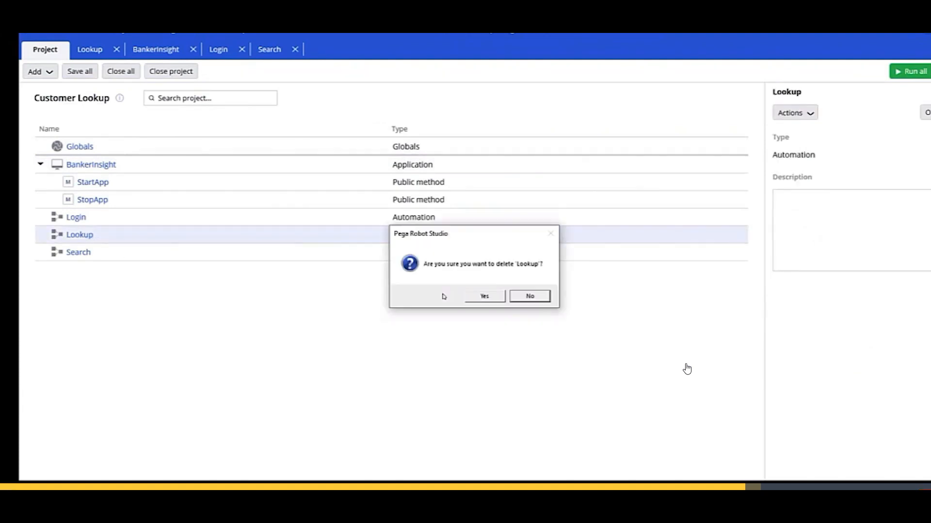
{"action": "left_click", "coordinate": [485, 295]}
Move Login and Search under BankerInsight and open its Deploy asset settings.
{"action": "left_click_drag", "start_coordinate": [141, 220], "coordinate": [145, 164]}
{"action": "left_click_drag", "start_coordinate": [141, 240], "coordinate": [153, 168]}
{"action": "right_click", "coordinate": [153, 168]}
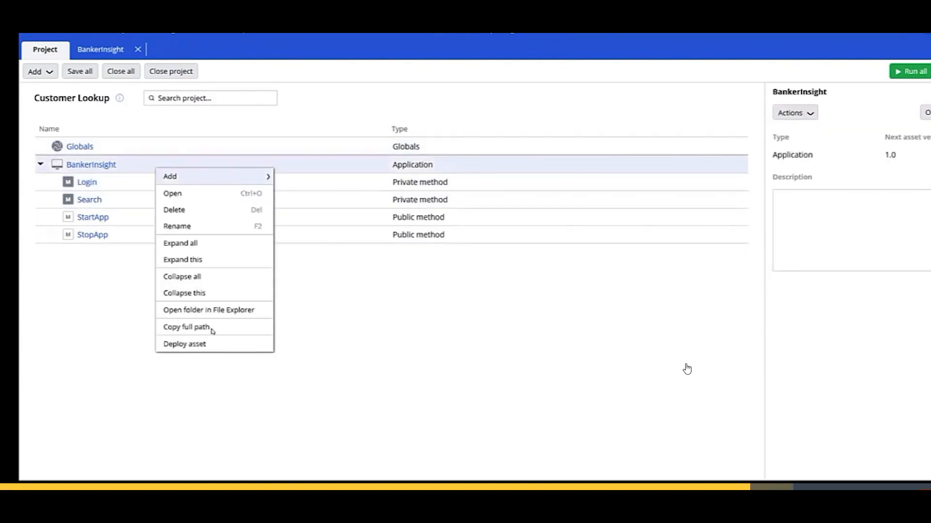
{"action": "left_click", "coordinate": [213, 342]}
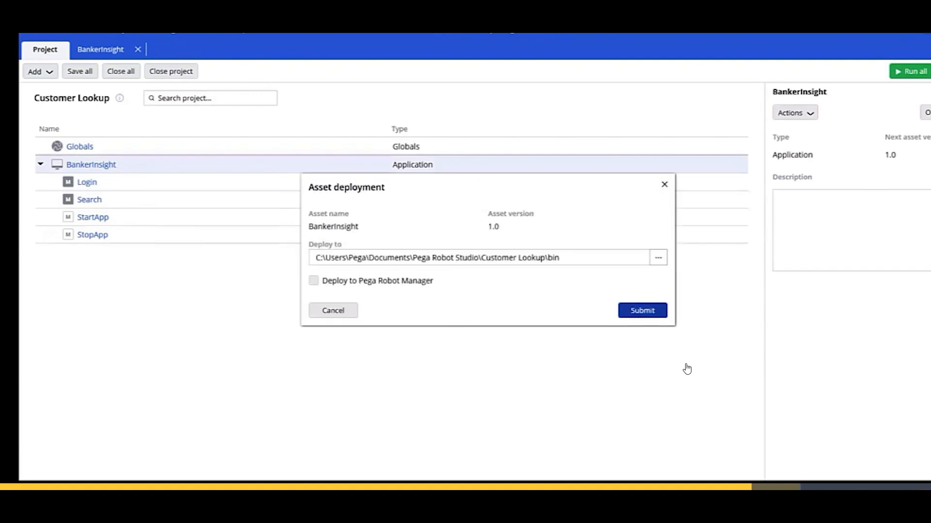